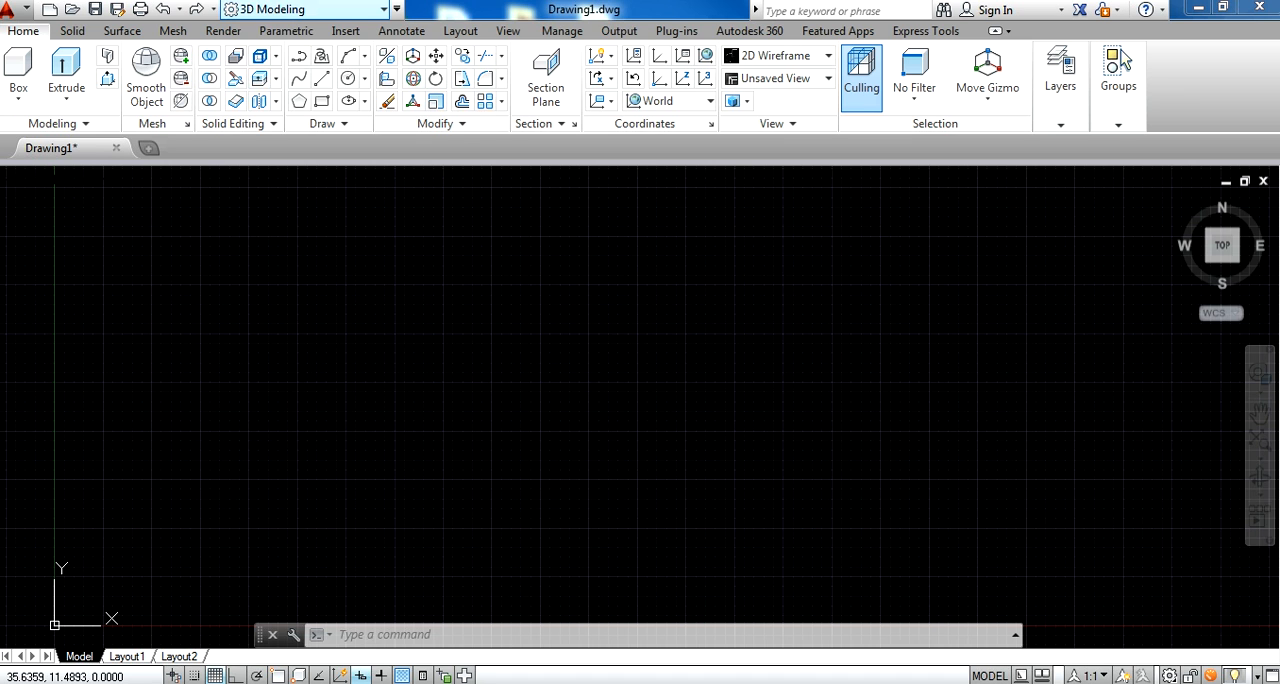
# Switch the workspace to AutoCAD Classic and close the tool palettes window
pyautogui.click(300, 9)
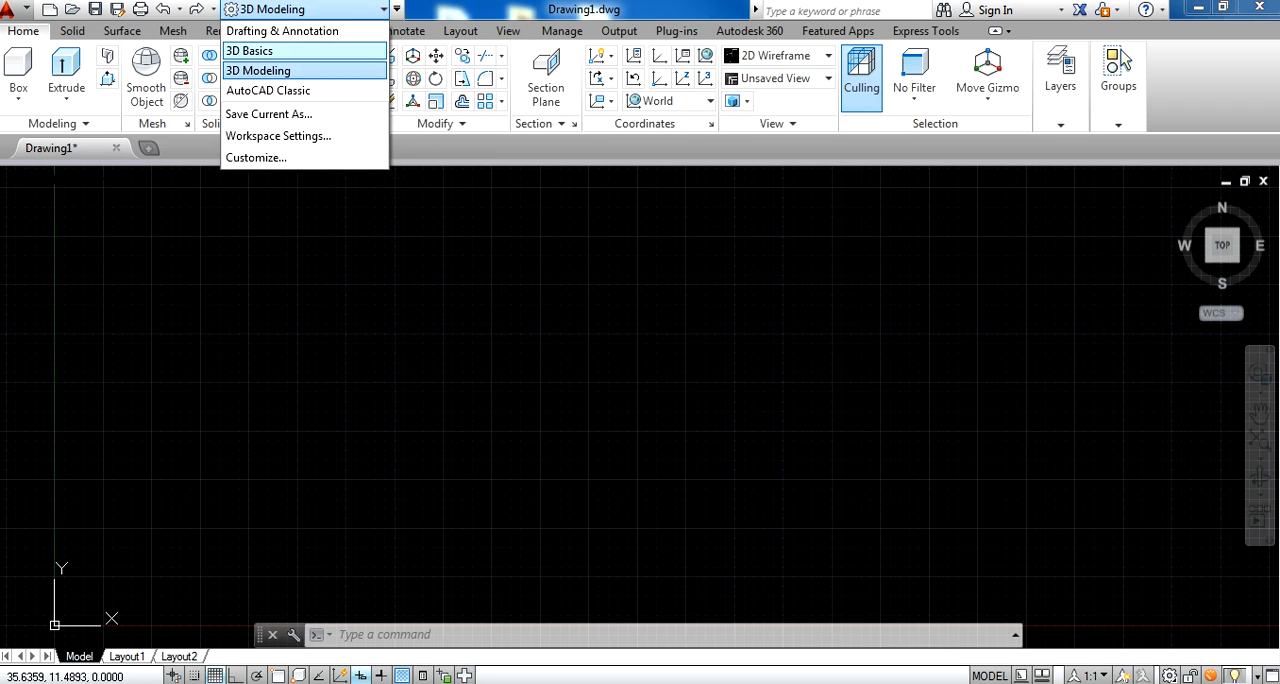
pyautogui.click(315, 9)
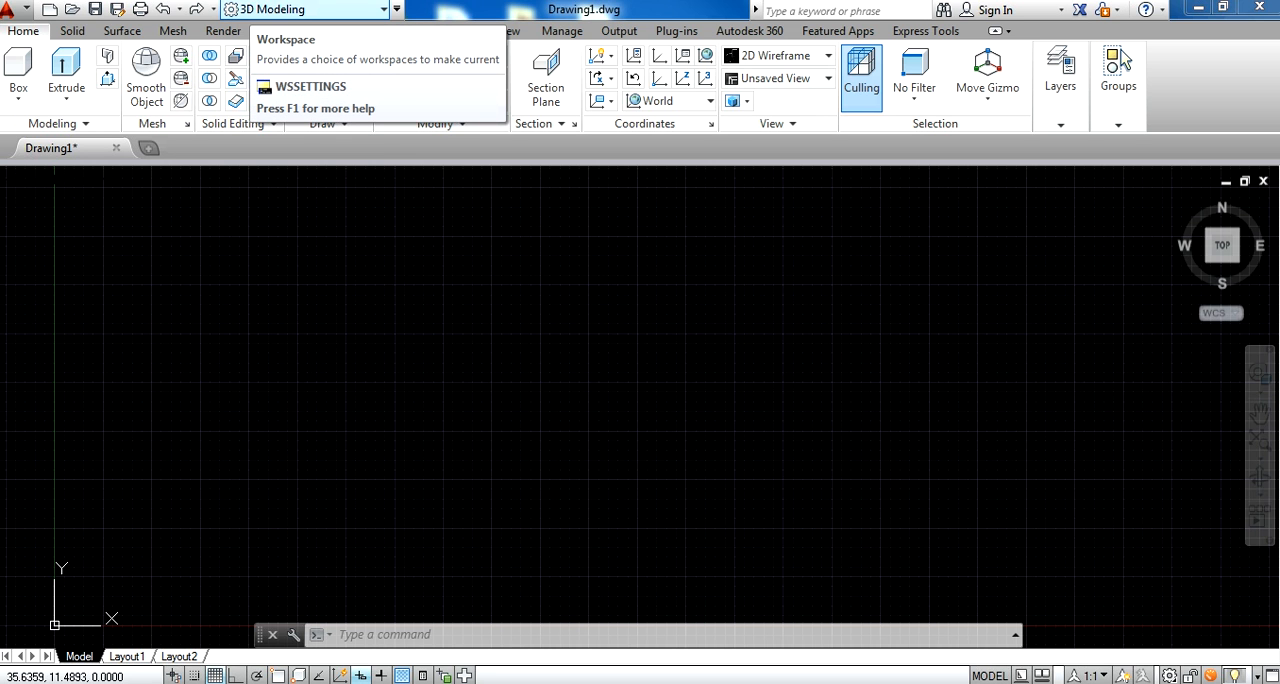
pyautogui.click(310, 9)
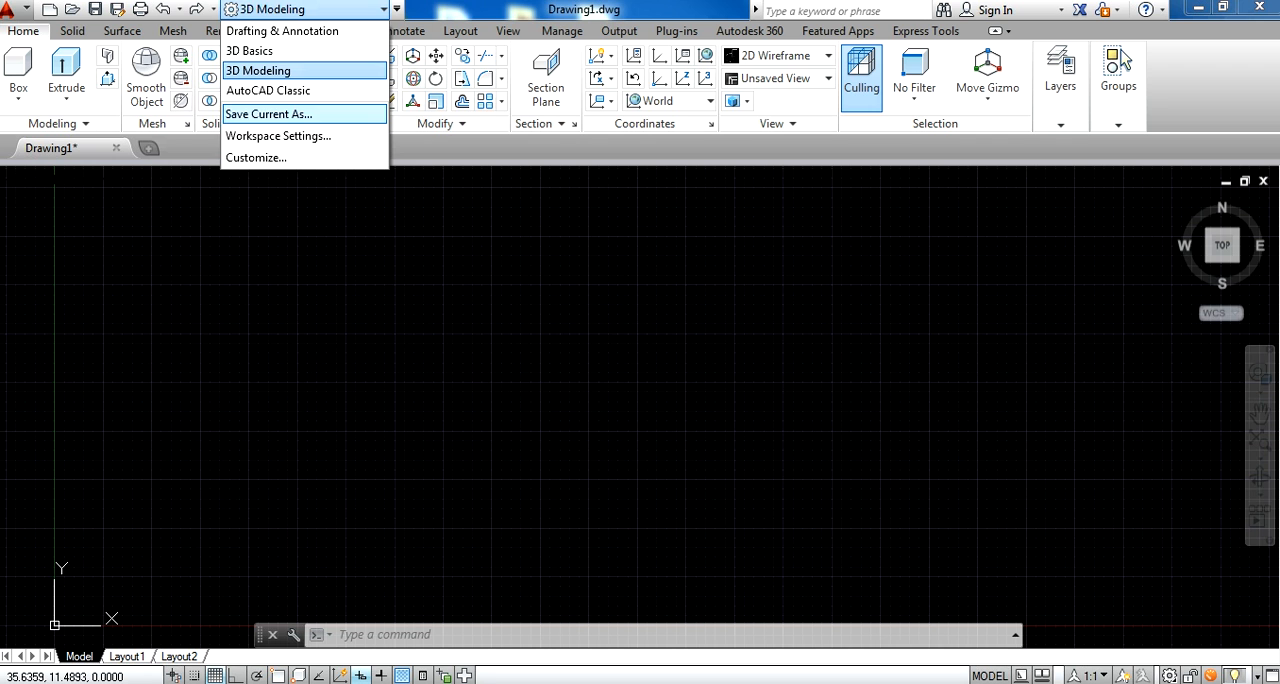
pyautogui.click(268, 90)
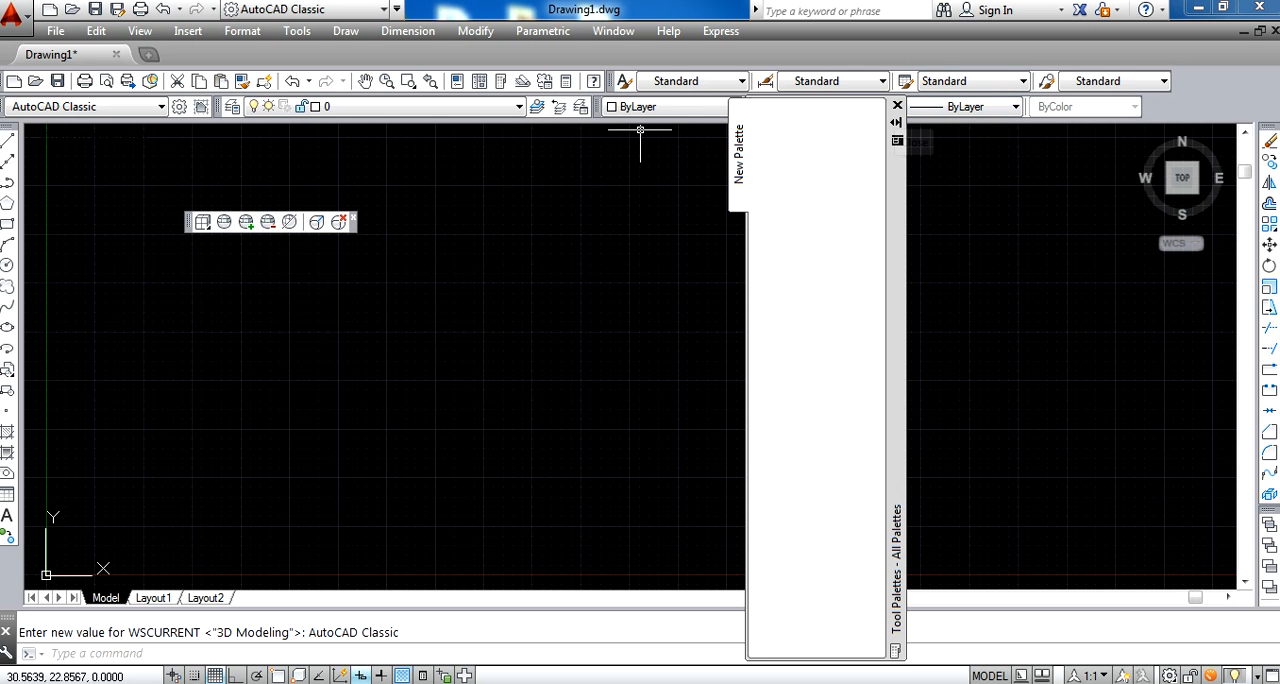
pyautogui.click(897, 105)
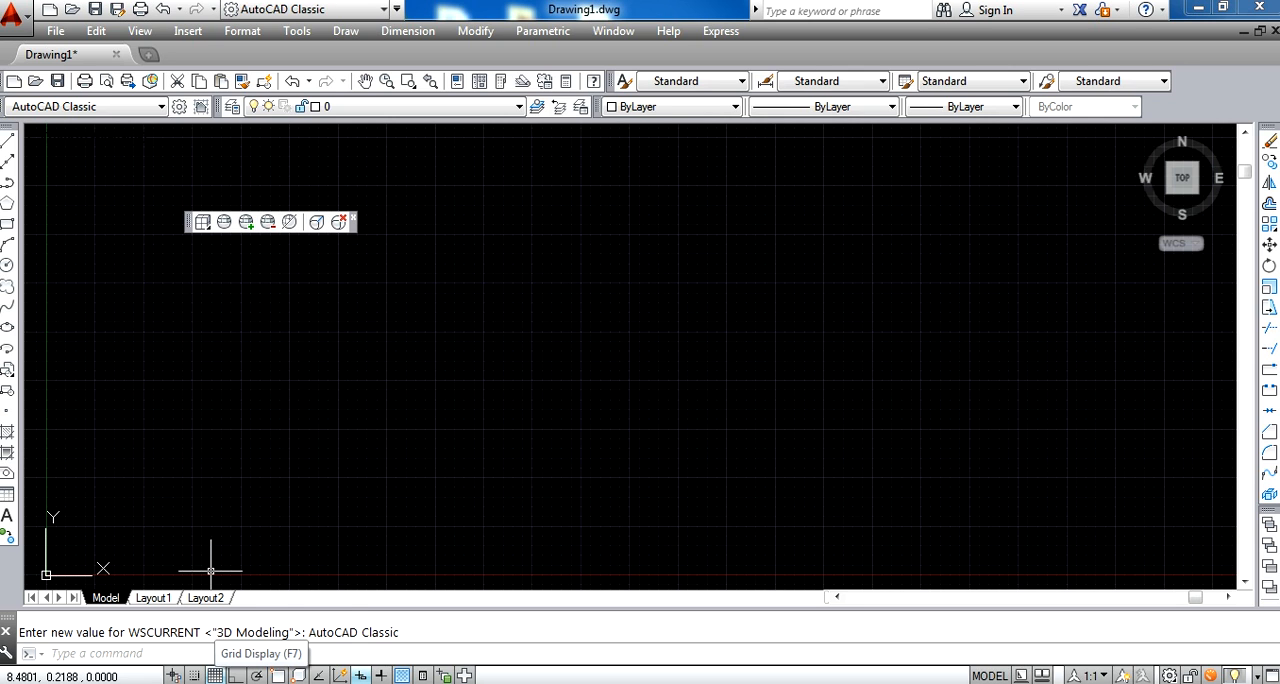
# Turn on snap in the drafting settings and set the X and Y spacing of both snap and grid to 0.25
pyautogui.rightClick(215, 676)
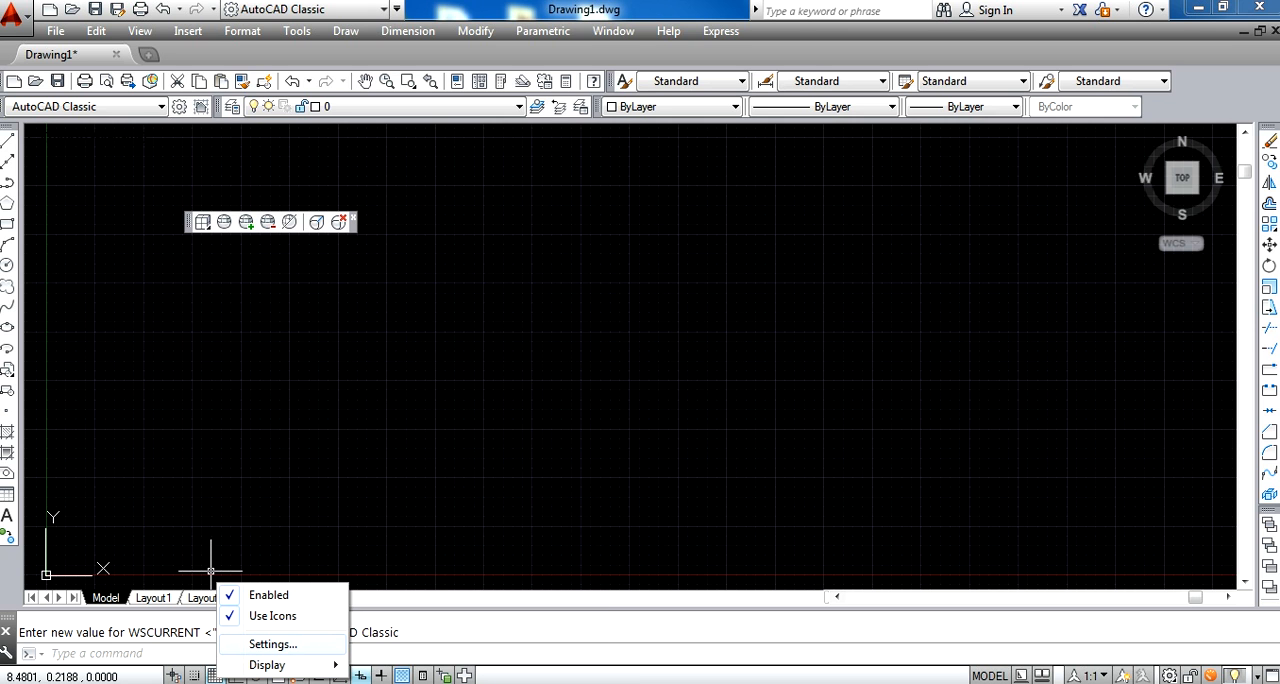
pyautogui.click(272, 644)
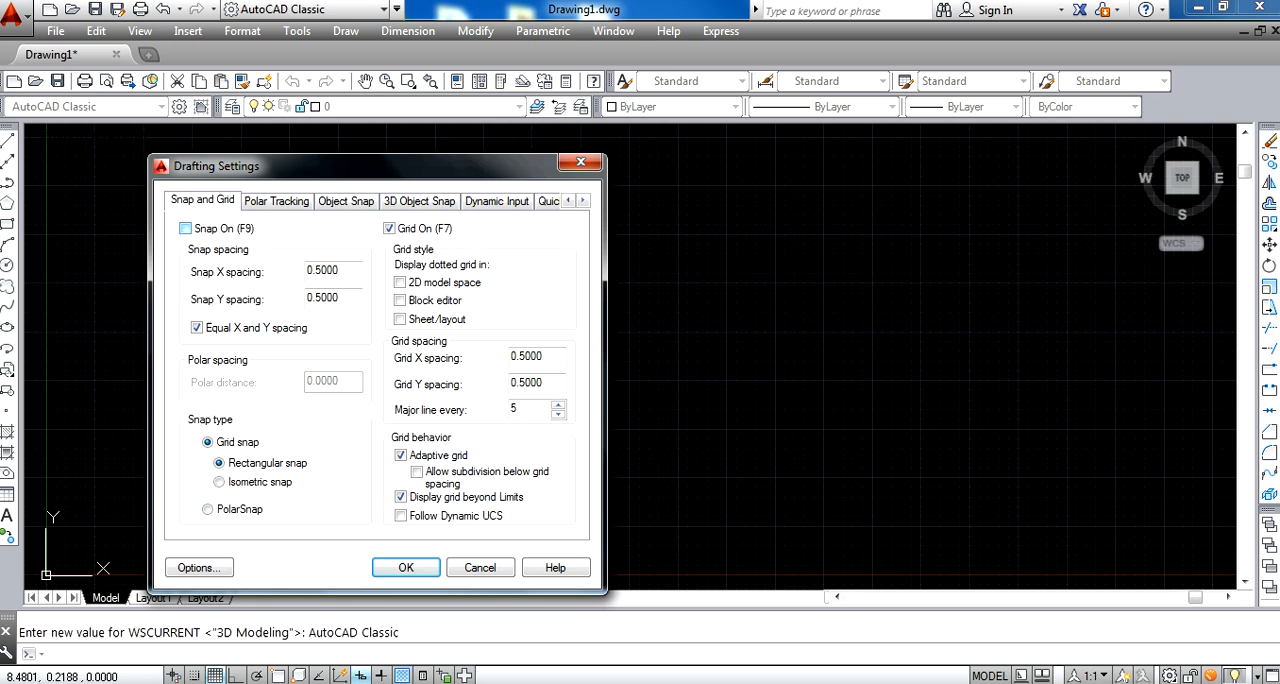
pyautogui.click(185, 228)
pyautogui.click(311, 270)
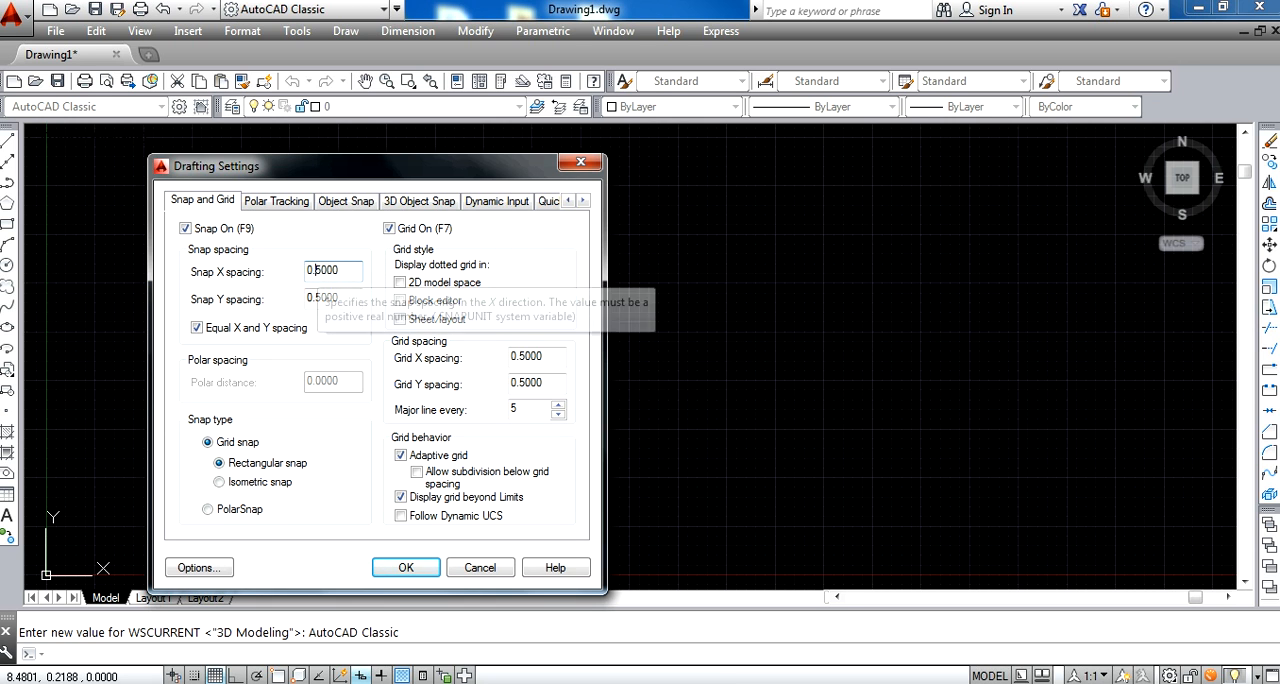
pyautogui.write('2')
pyautogui.click(516, 356)
pyautogui.write('2')
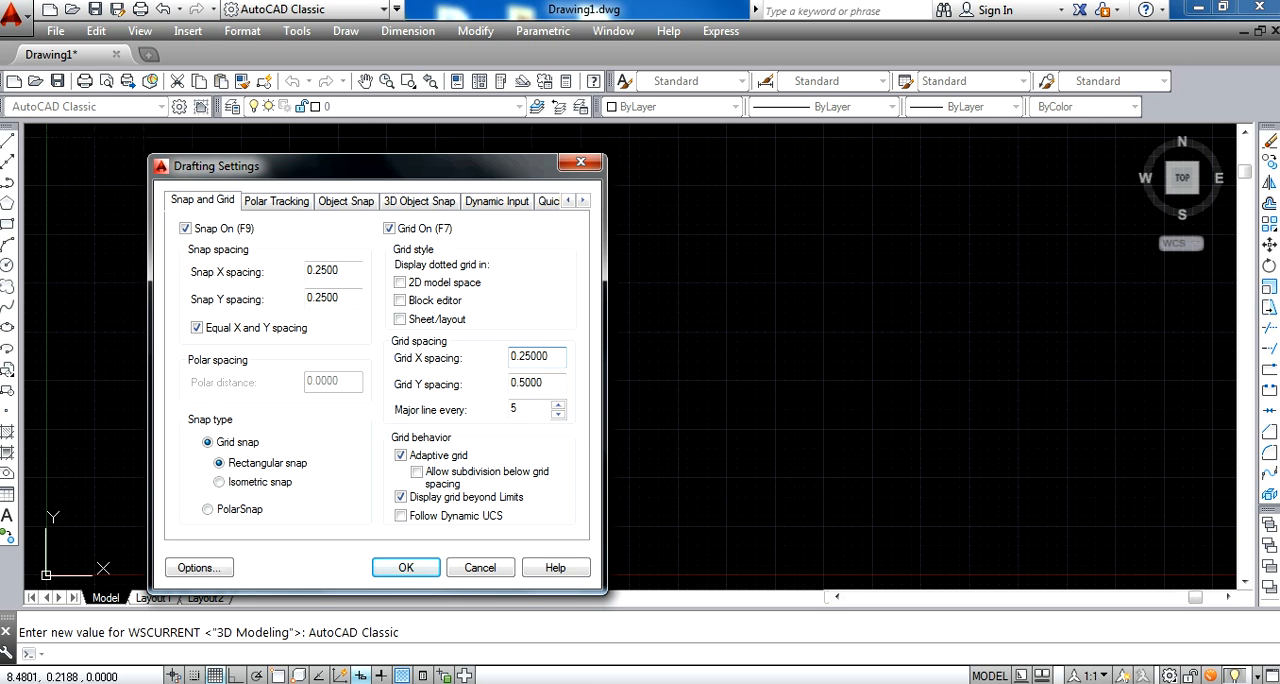
pyautogui.click(530, 383)
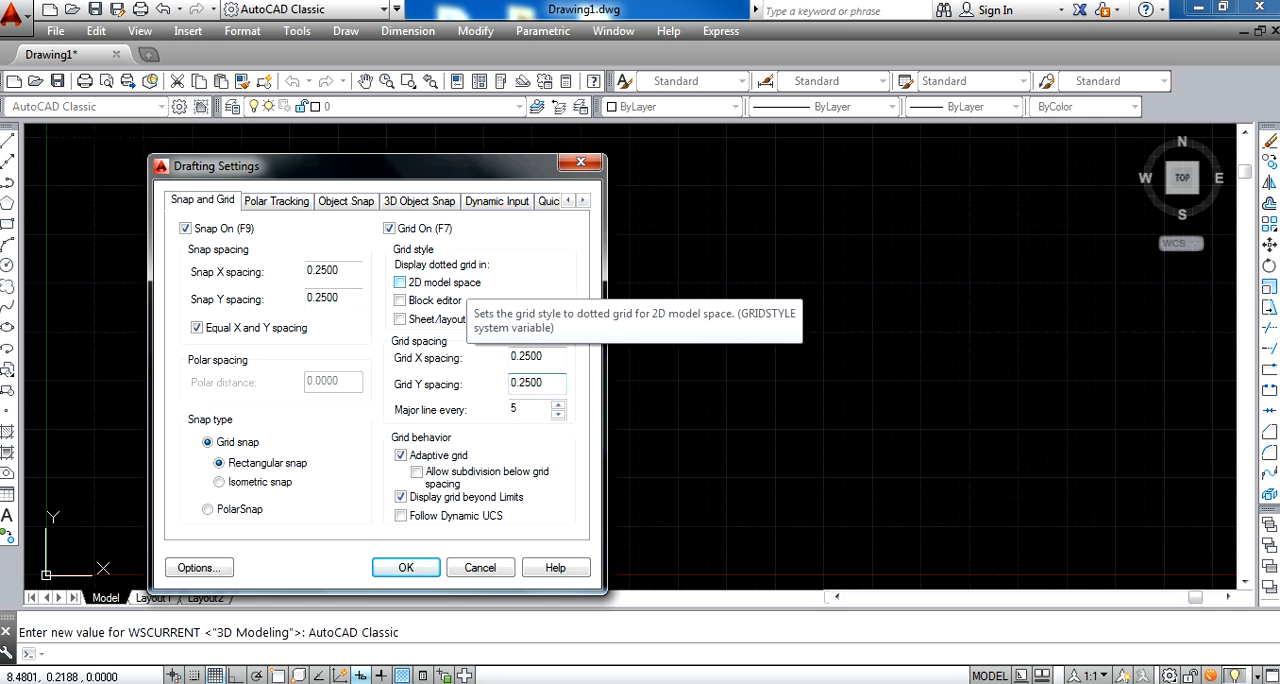
# Use a dotted grid in 2D model space, with adaptive grid and grid display beyond limits turned off
pyautogui.click(399, 282)
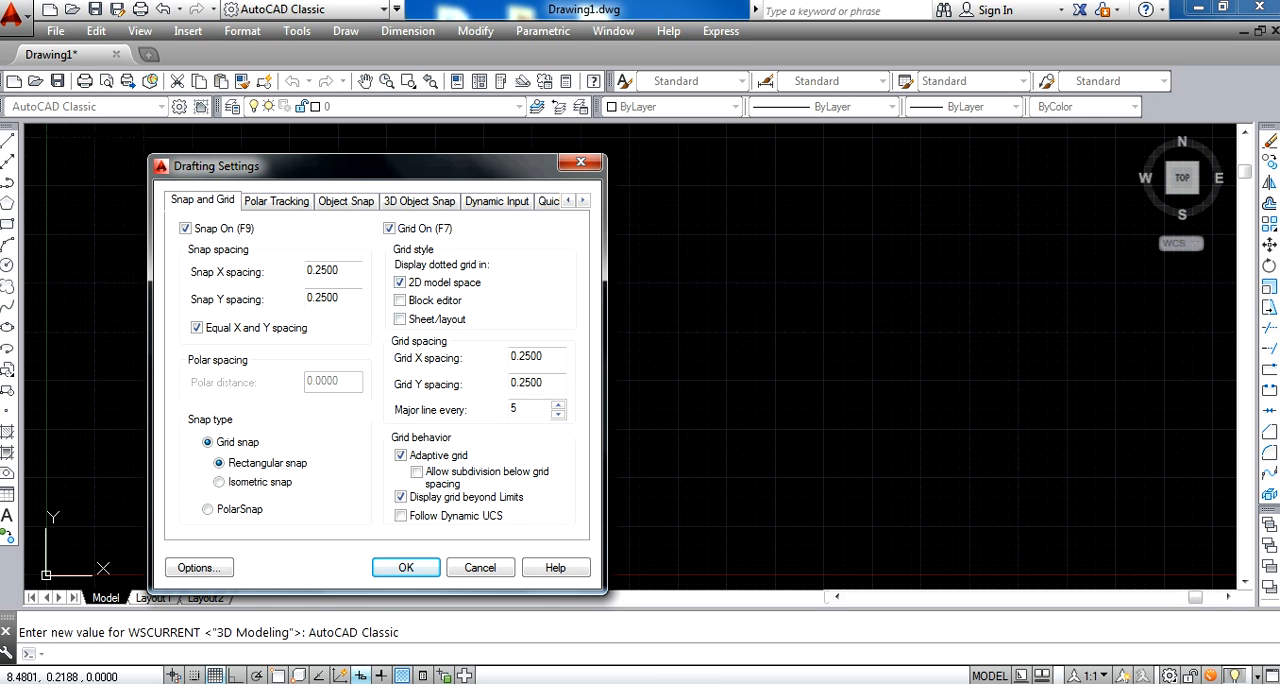
pyautogui.click(401, 455)
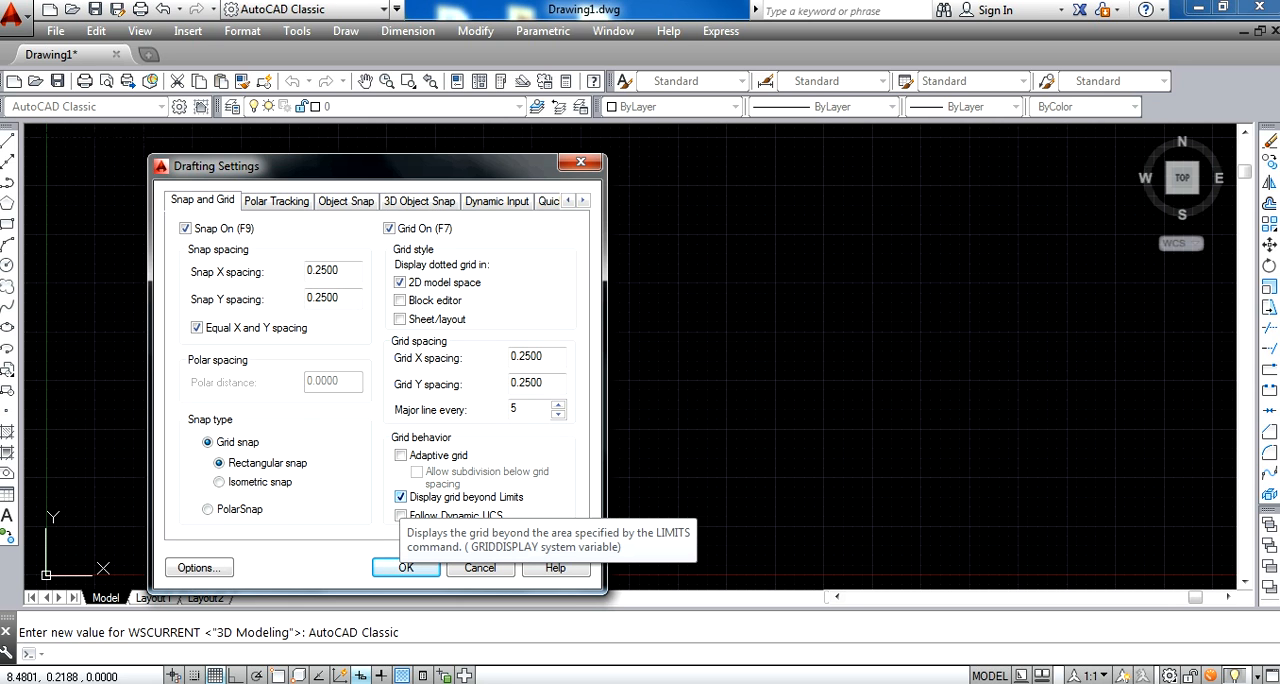
pyautogui.click(401, 497)
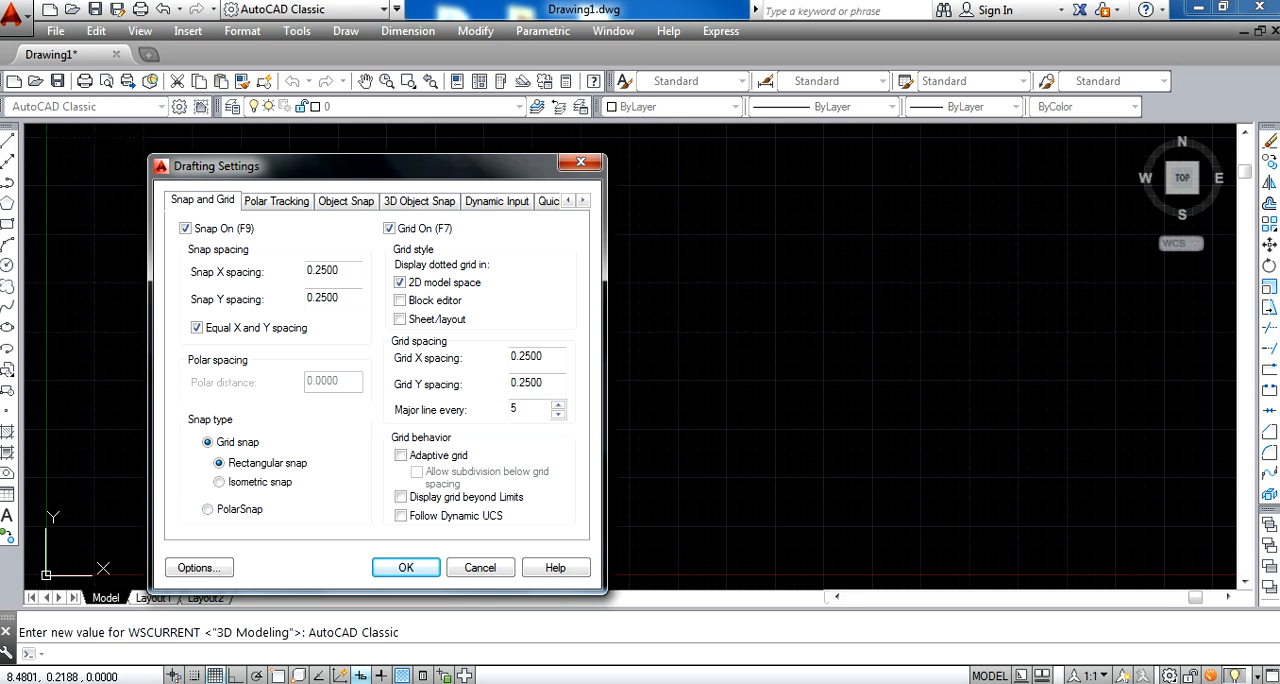
pyautogui.click(406, 567)
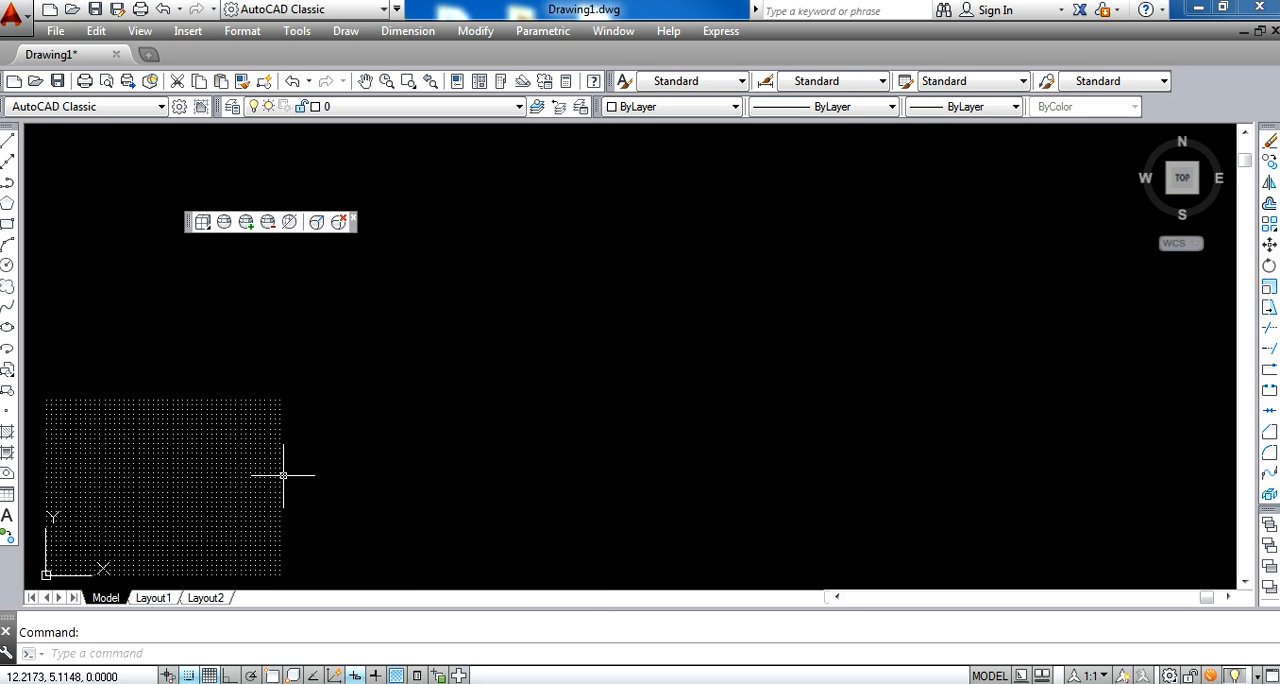
pyautogui.write('l')
pyautogui.press('Escape')
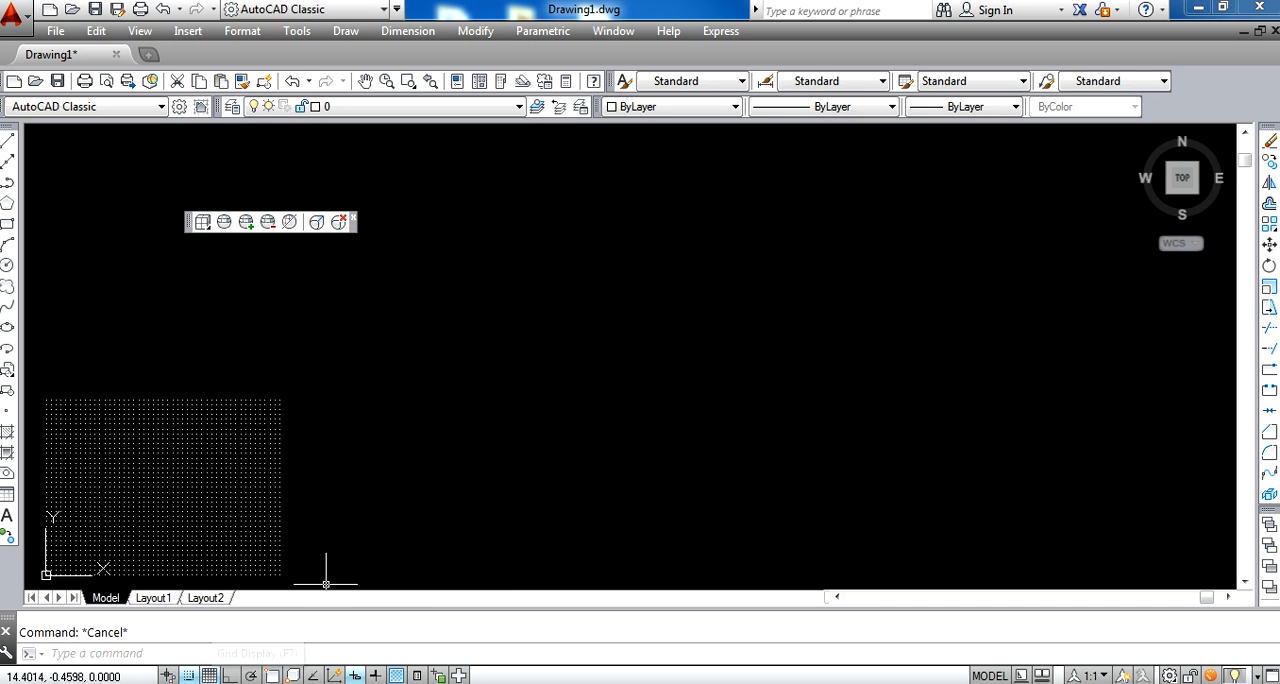
# Clear all object snap modes and all 3D object snap modes in the drafting settings
pyautogui.rightClick(210, 676)
pyautogui.click(267, 637)
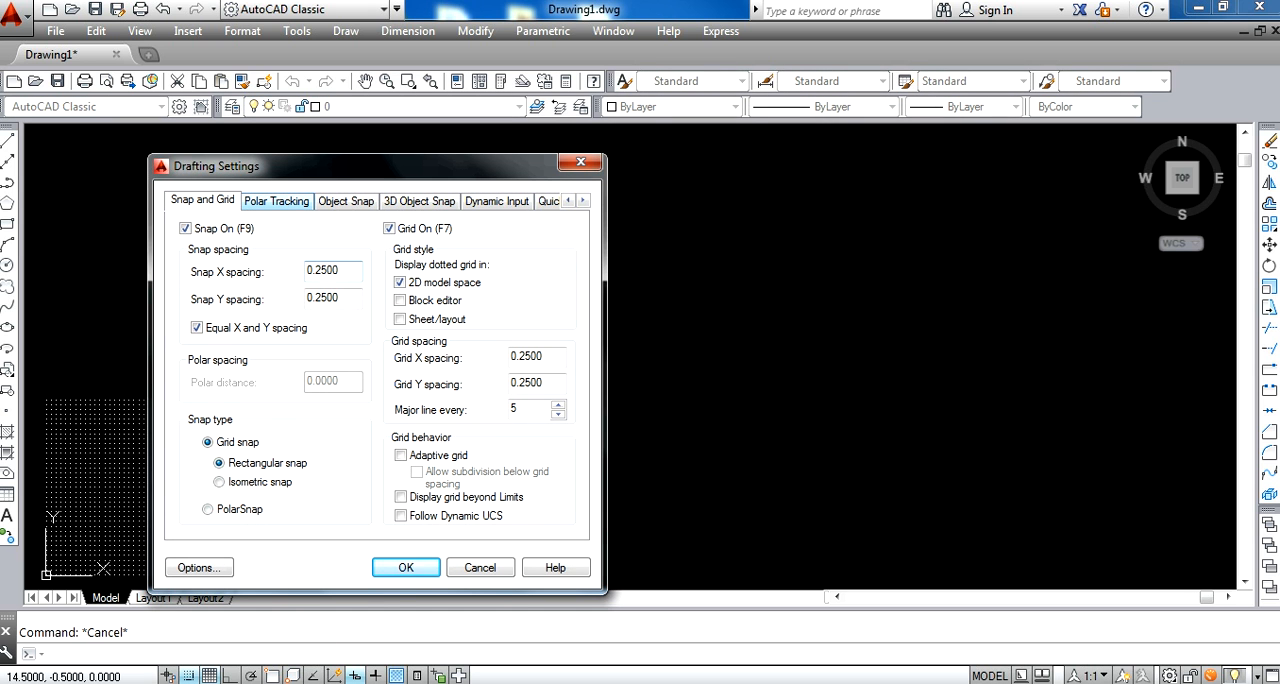
pyautogui.click(346, 201)
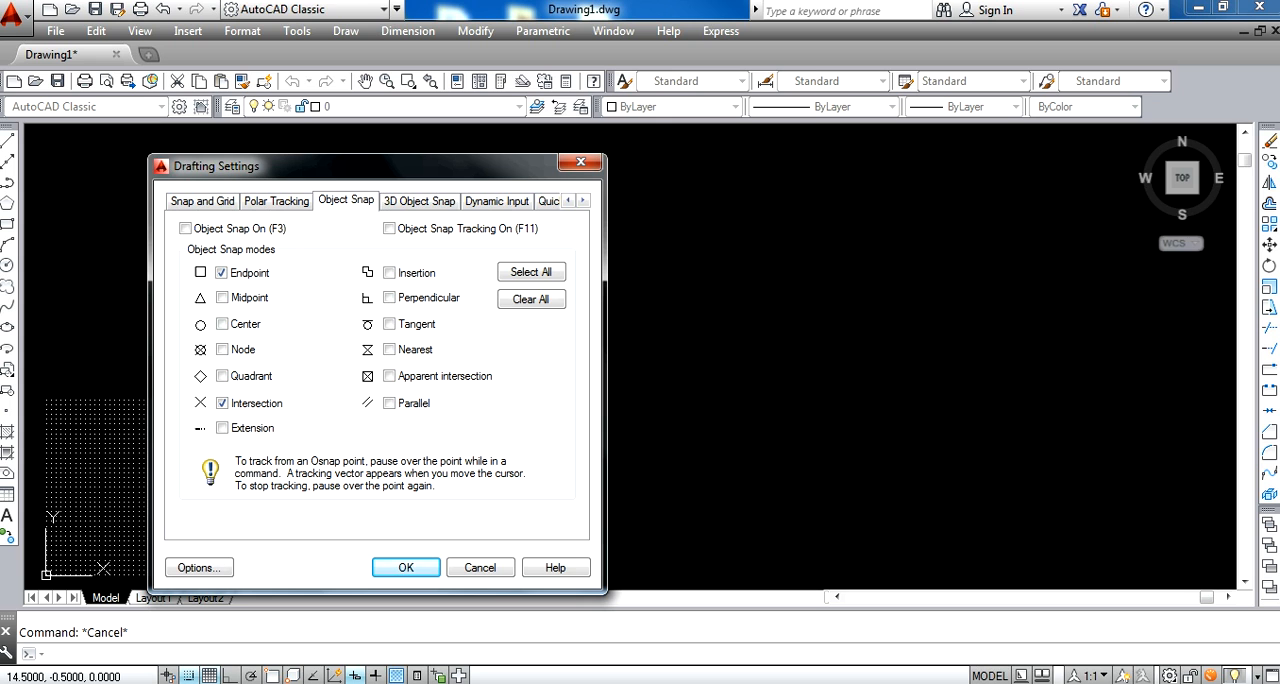
pyautogui.click(531, 299)
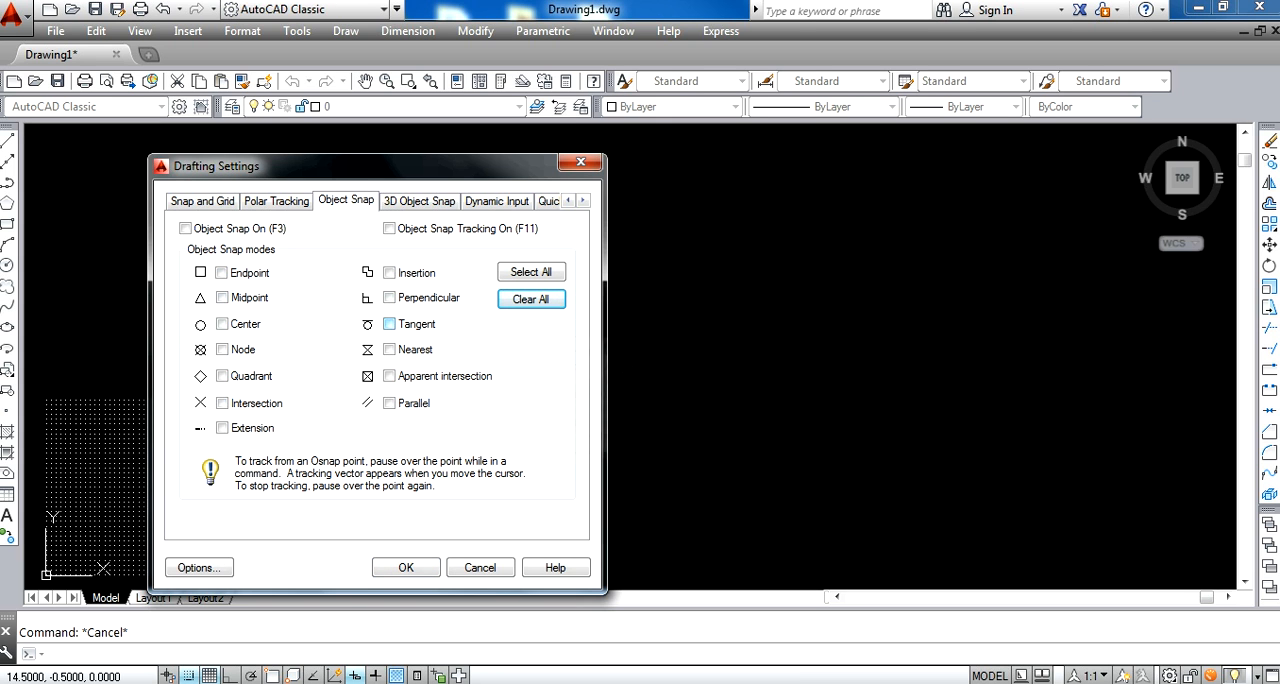
pyautogui.click(419, 201)
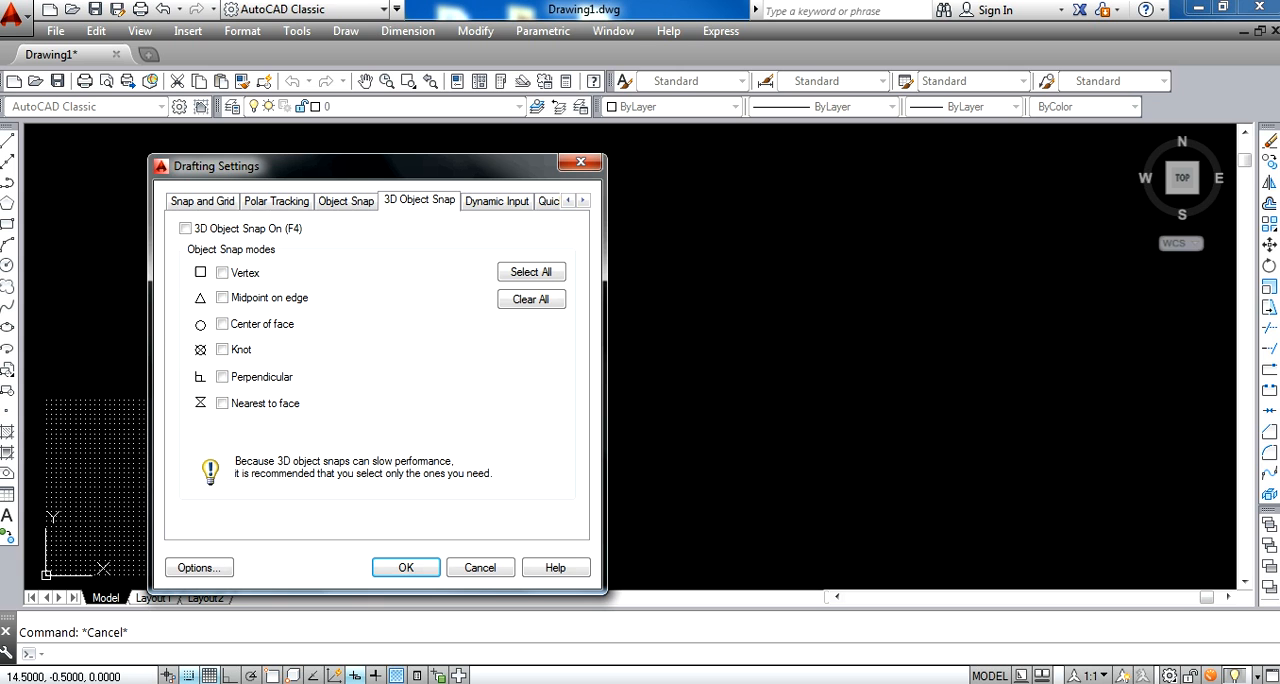
pyautogui.click(531, 299)
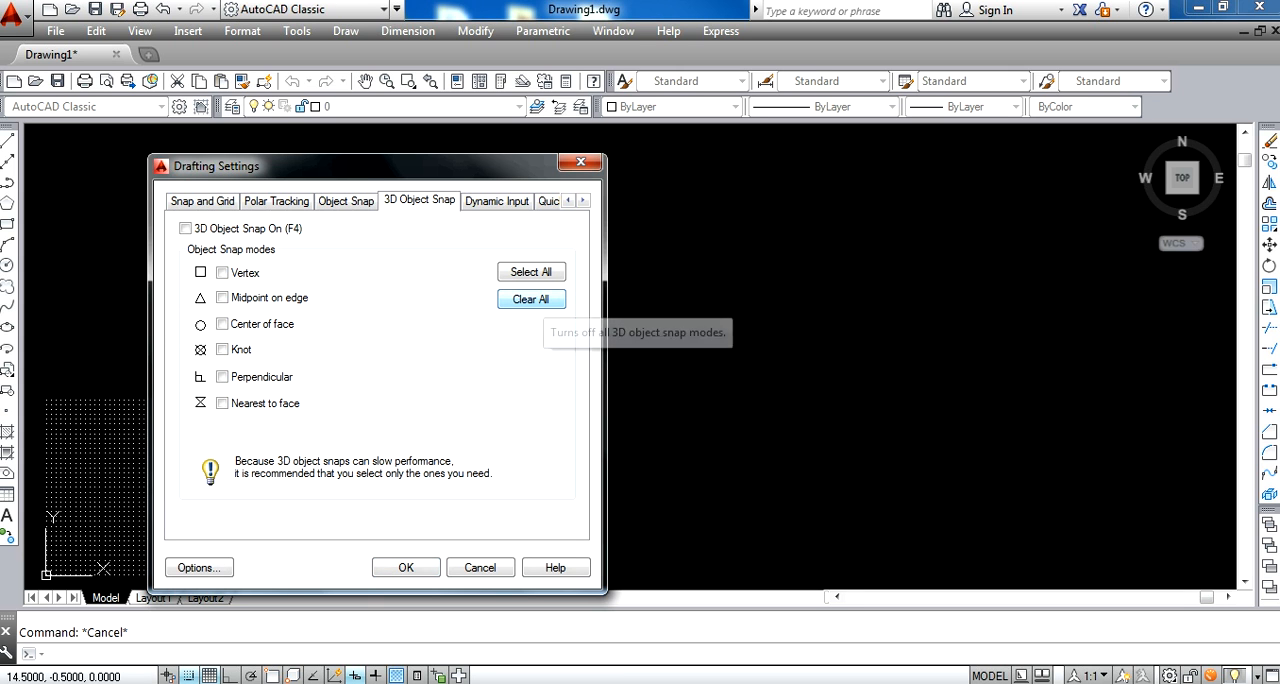
# Disable pointer input and dimension input in the dynamic input settings
pyautogui.click(497, 201)
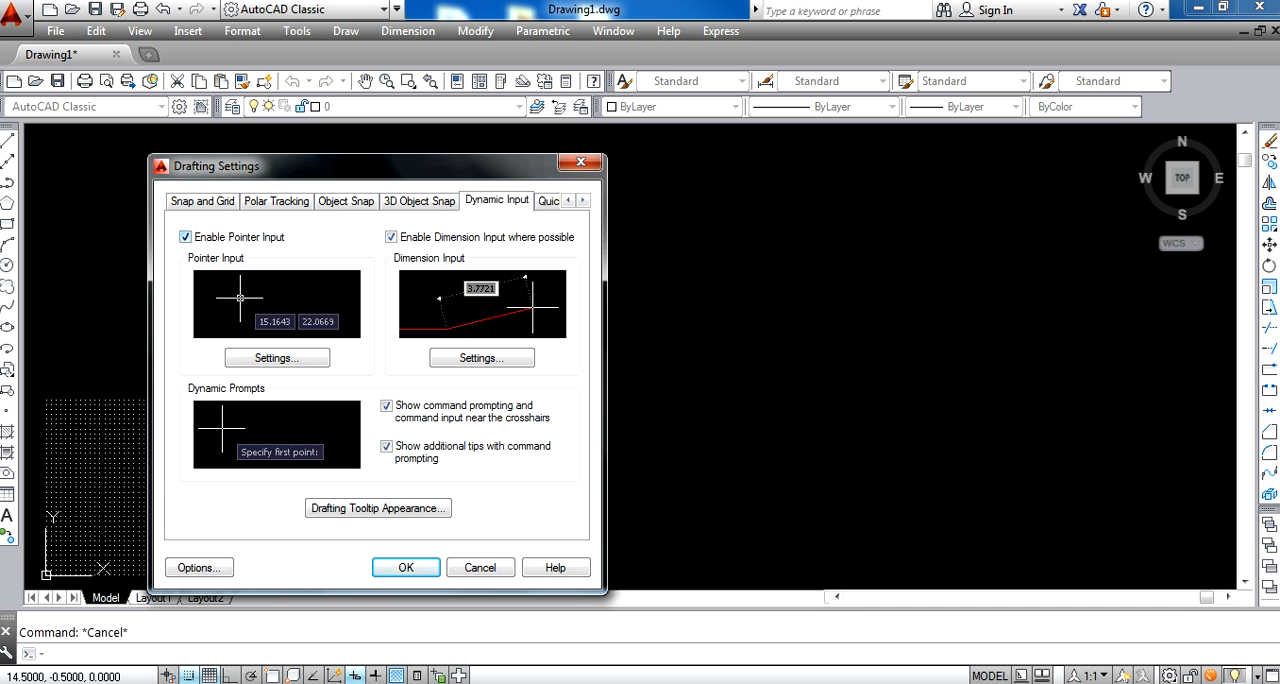
pyautogui.click(185, 237)
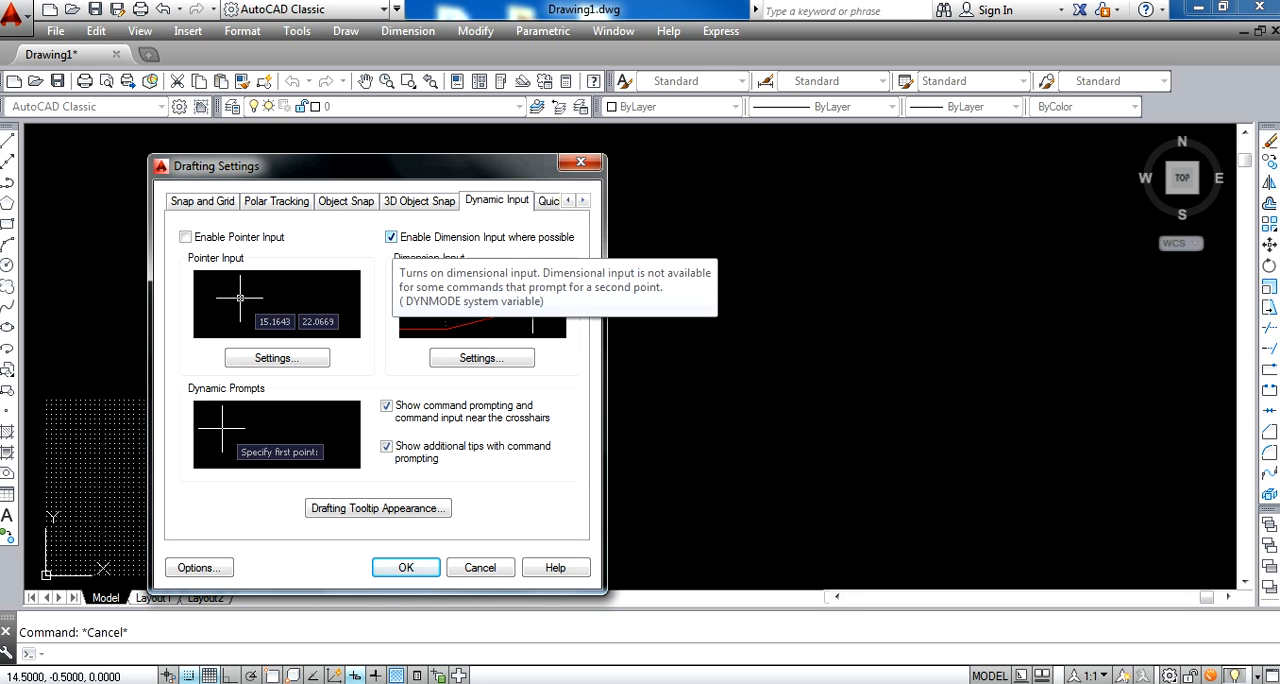
pyautogui.click(391, 237)
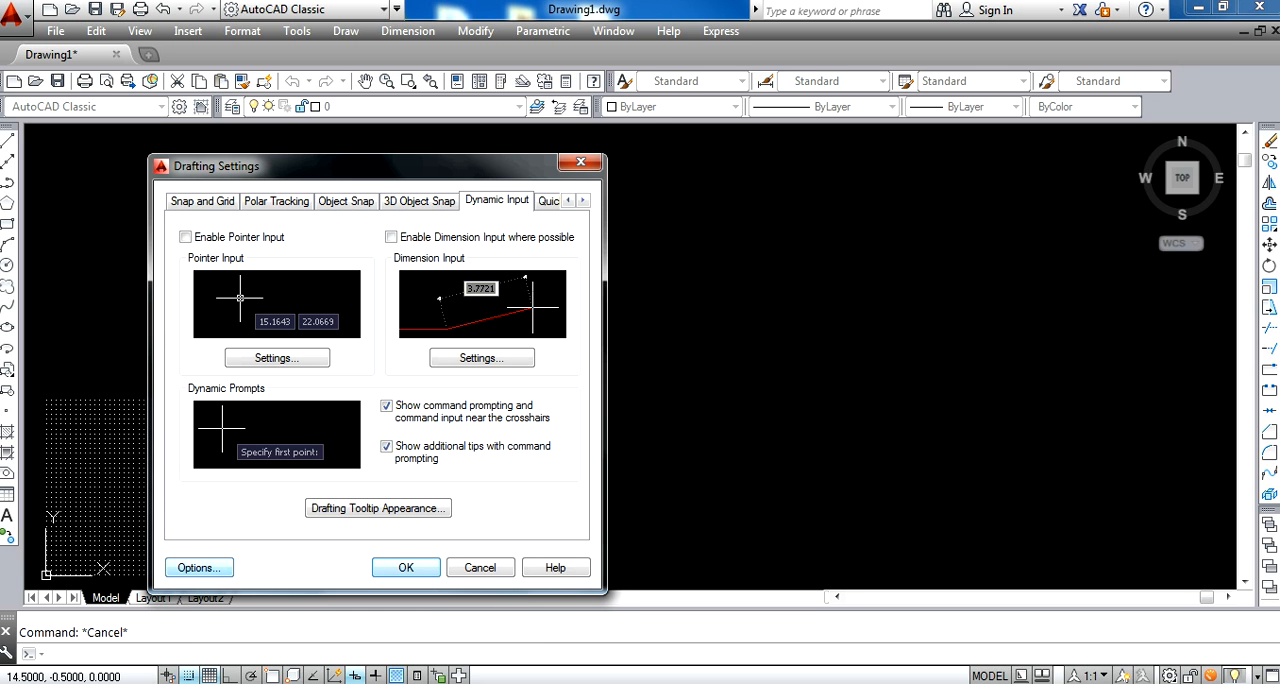
# Set the crosshair size to its maximum in the display options so it spans the whole drawing area
pyautogui.click(199, 567)
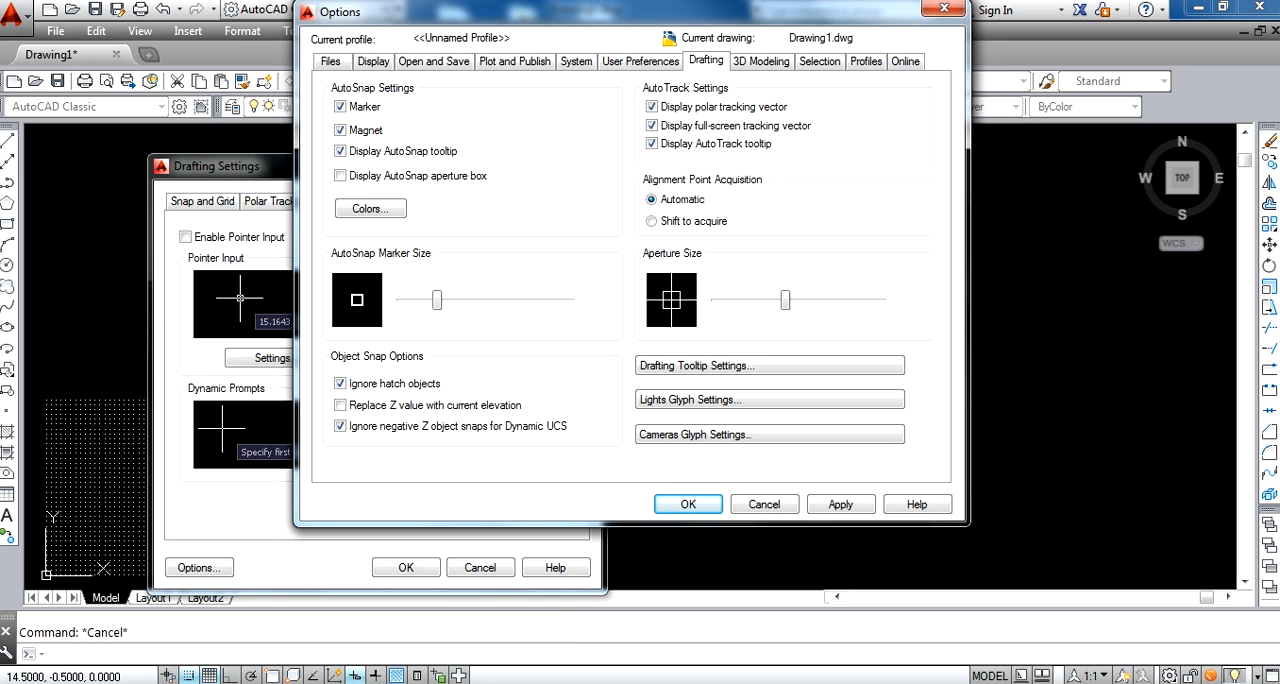
pyautogui.moveTo(560, 12); pyautogui.dragTo(511, 58)
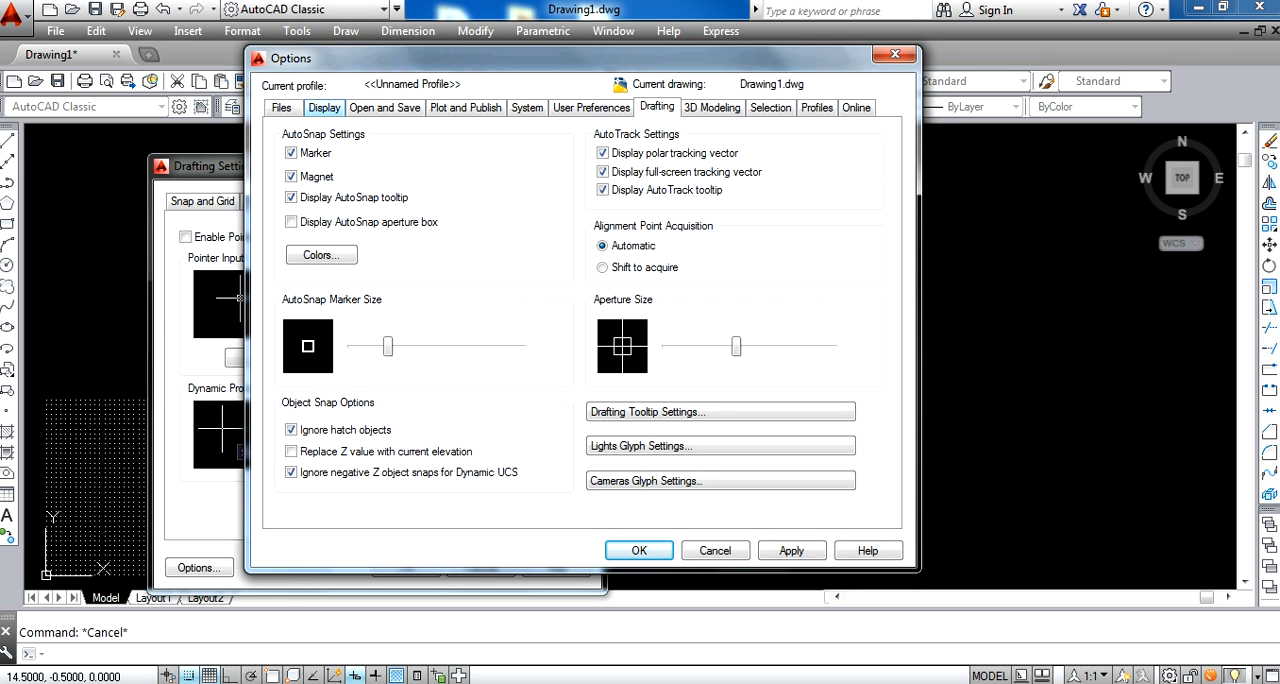
pyautogui.click(323, 107)
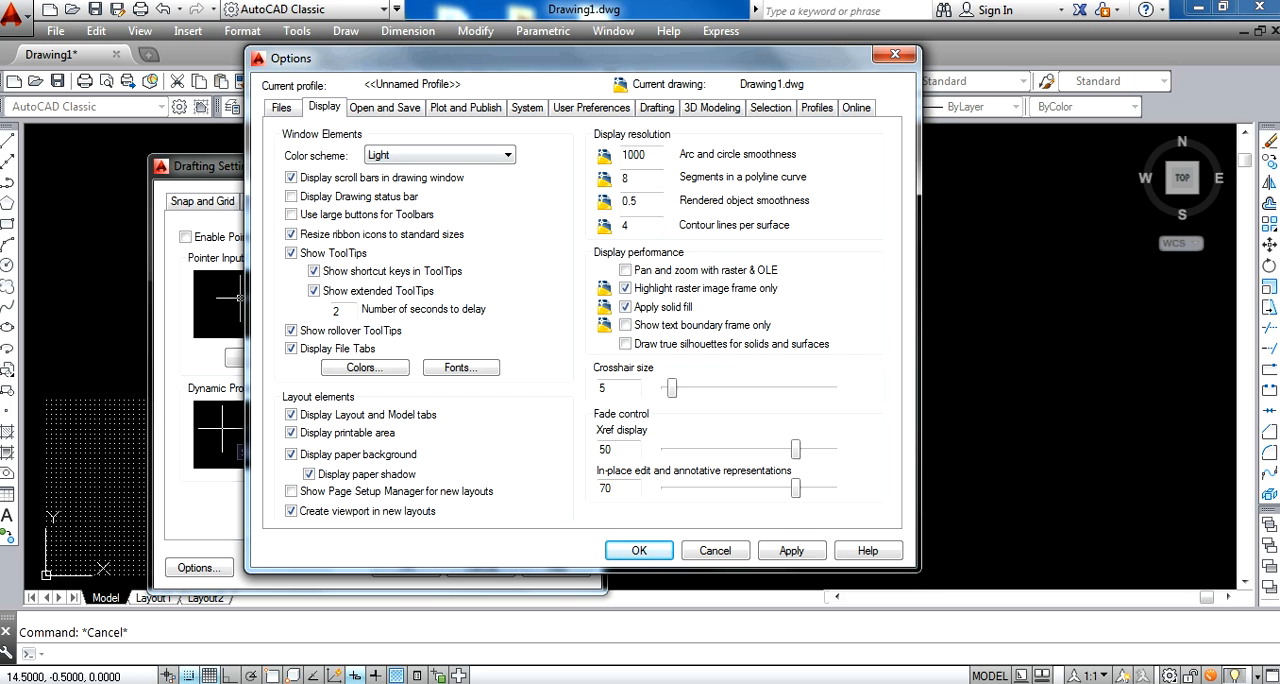
pyautogui.moveTo(764, 387); pyautogui.dragTo(832, 388)
# Set the priority for coordinate data entry to Keyboard entry, then apply the options and accept the drafting settings
pyautogui.click(591, 107)
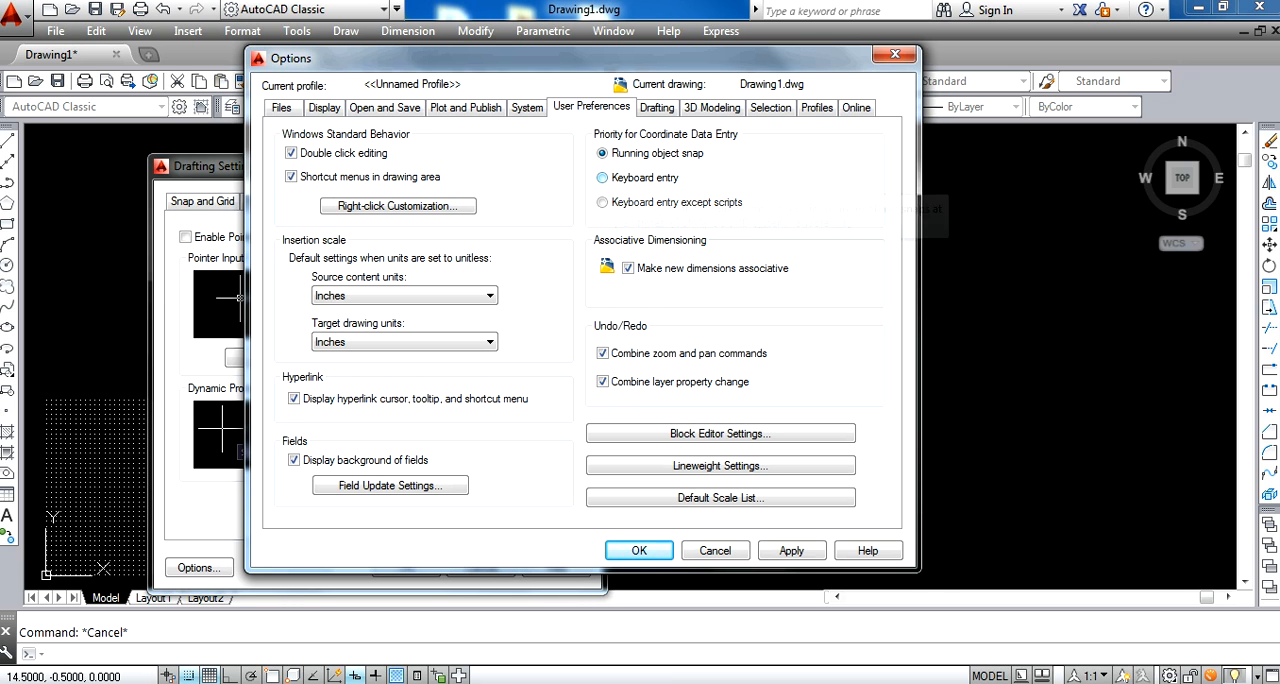
pyautogui.click(602, 177)
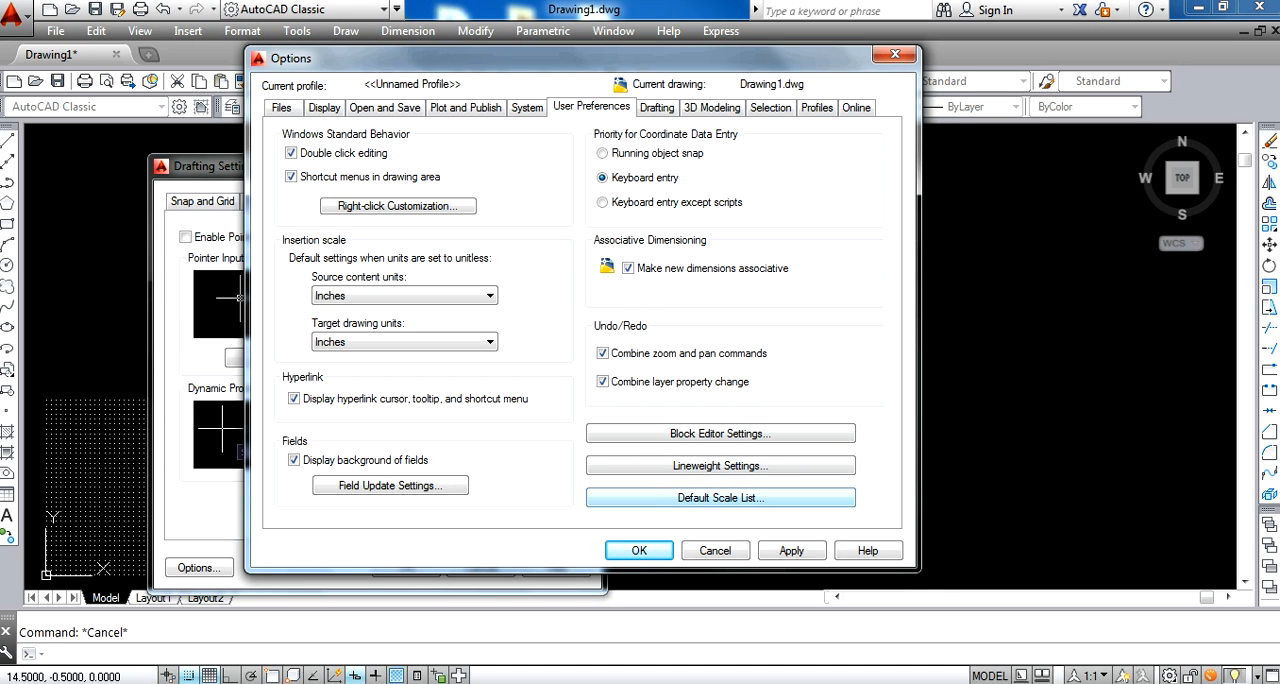
pyautogui.click(791, 550)
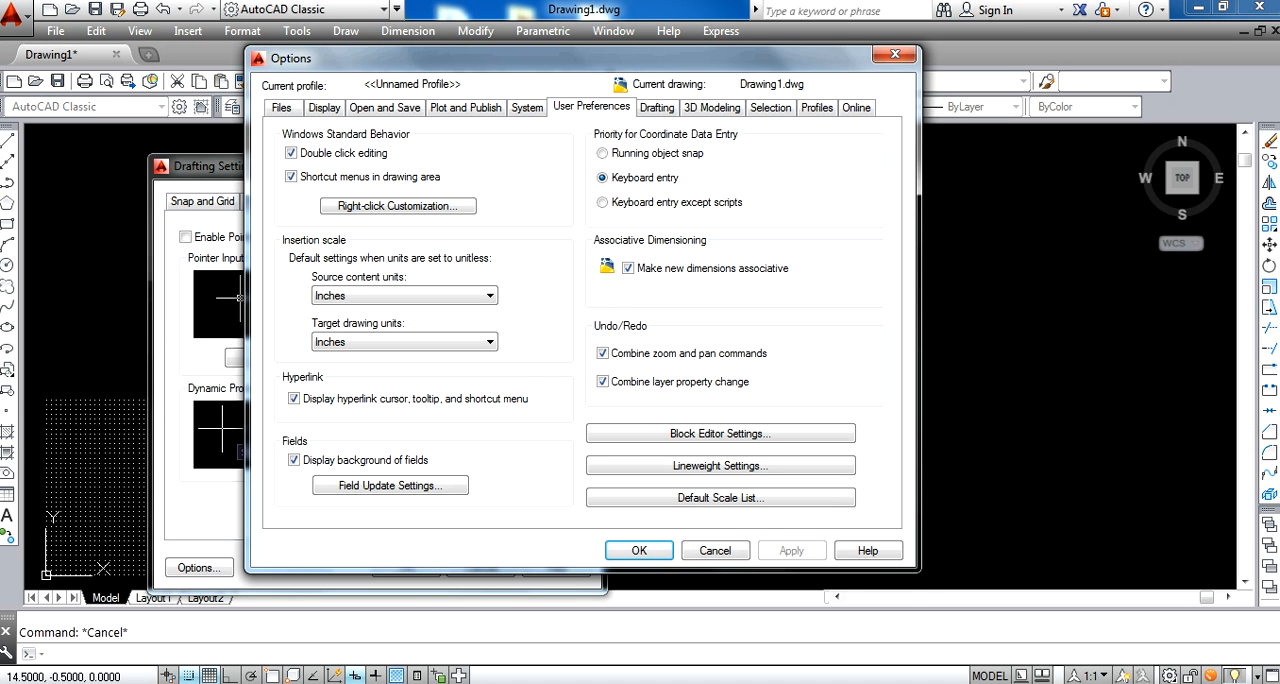
pyautogui.click(639, 550)
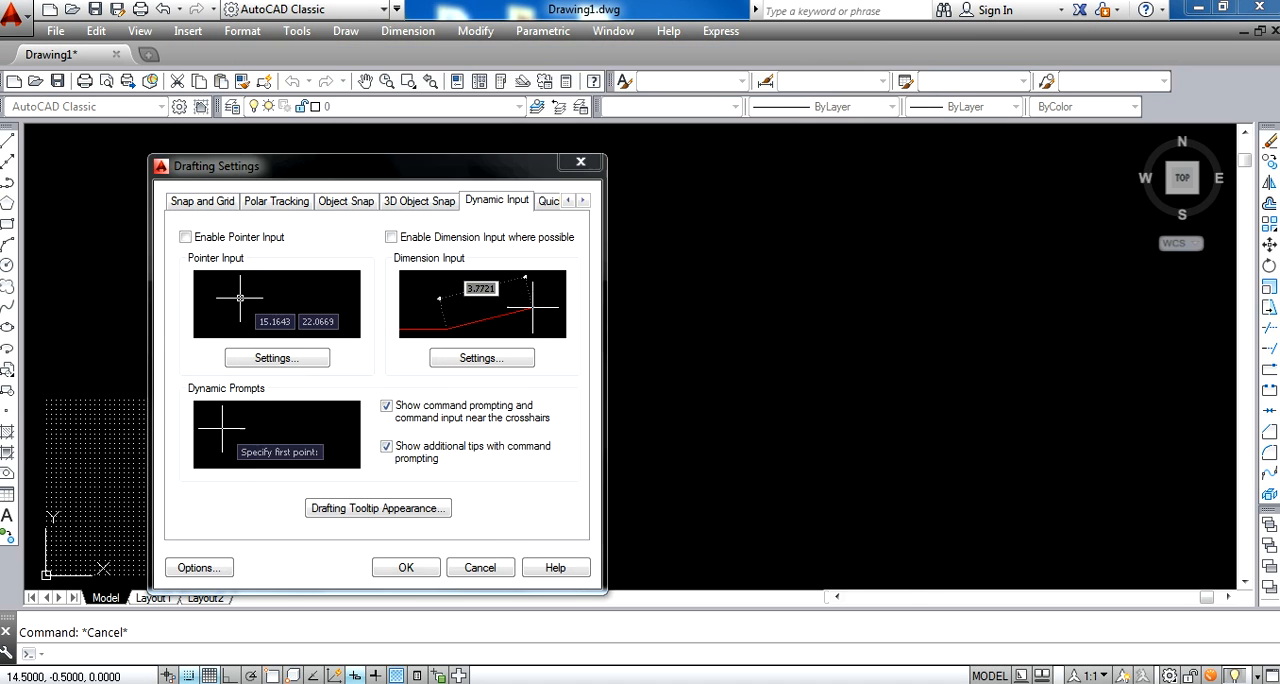
pyautogui.click(406, 567)
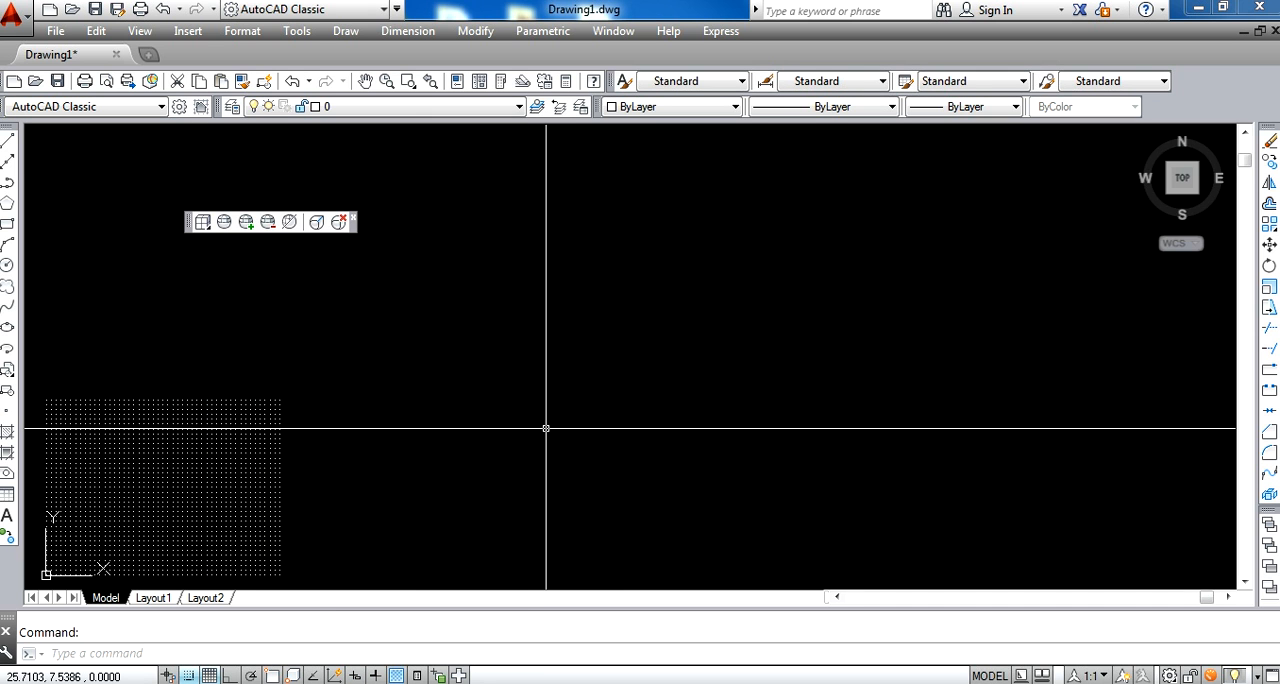
# Set the model space limits with the default lower left corner 0,0 and the upper right corner at 27,10
pyautogui.write('LIMITS')
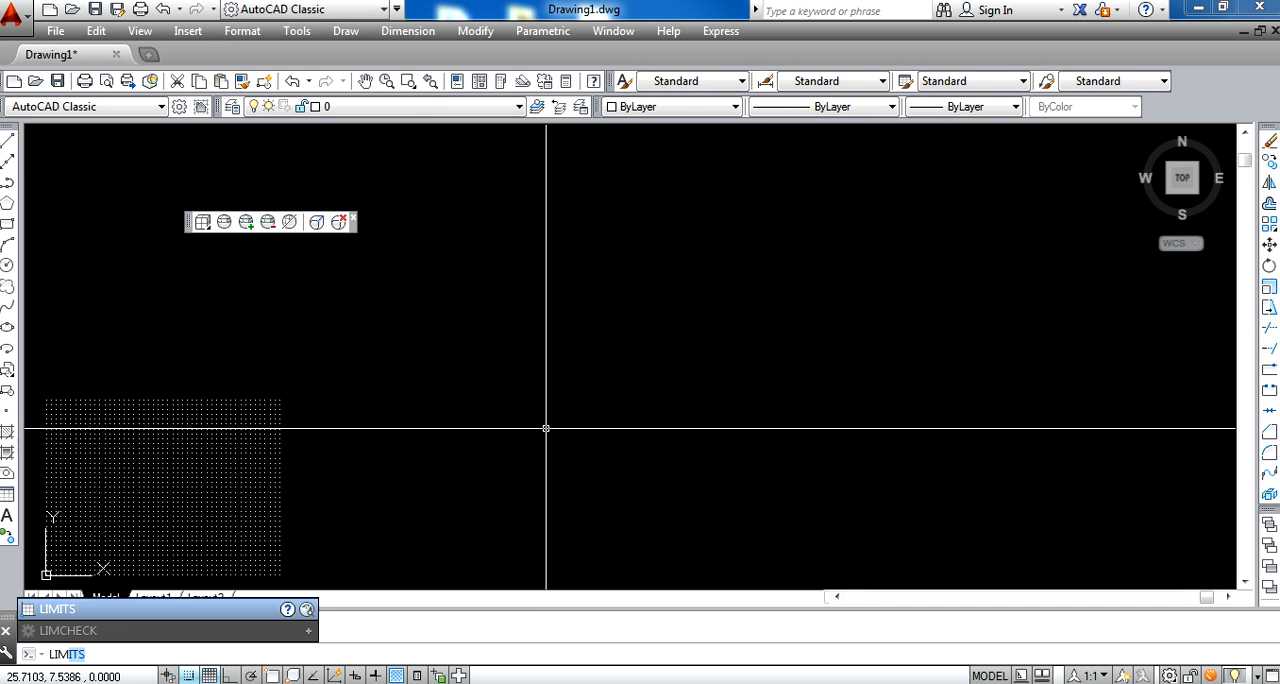
pyautogui.press('Return')
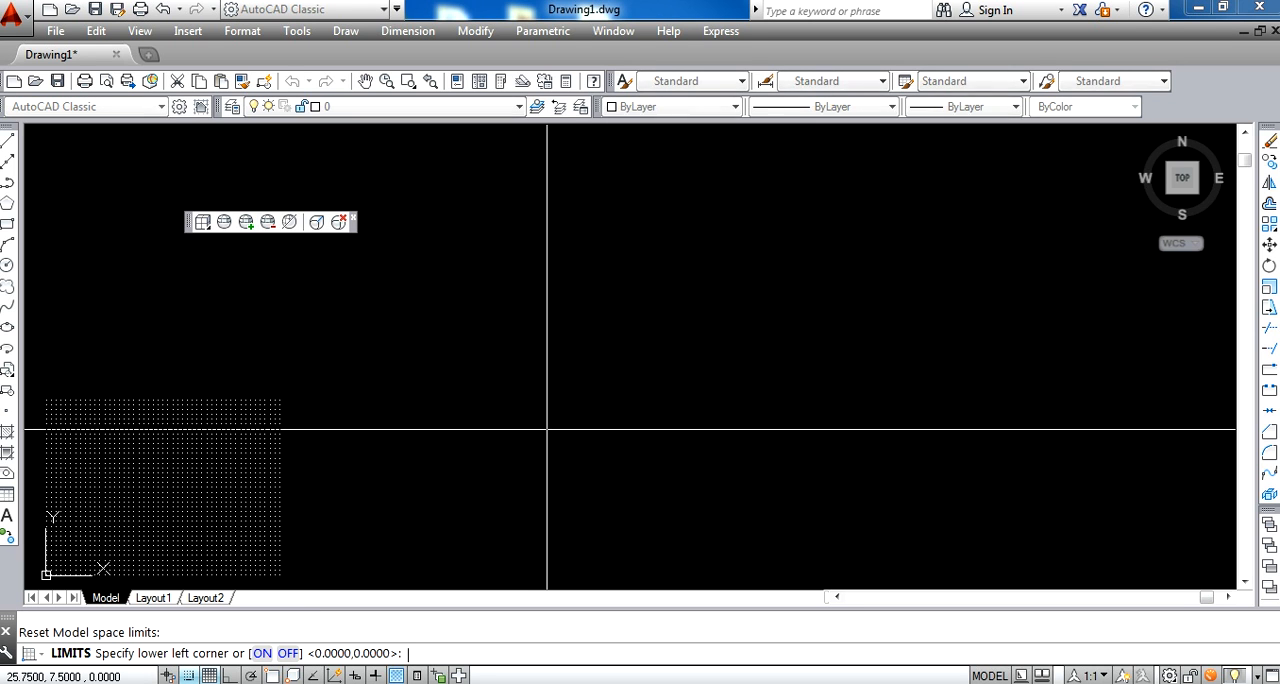
pyautogui.press('Return')
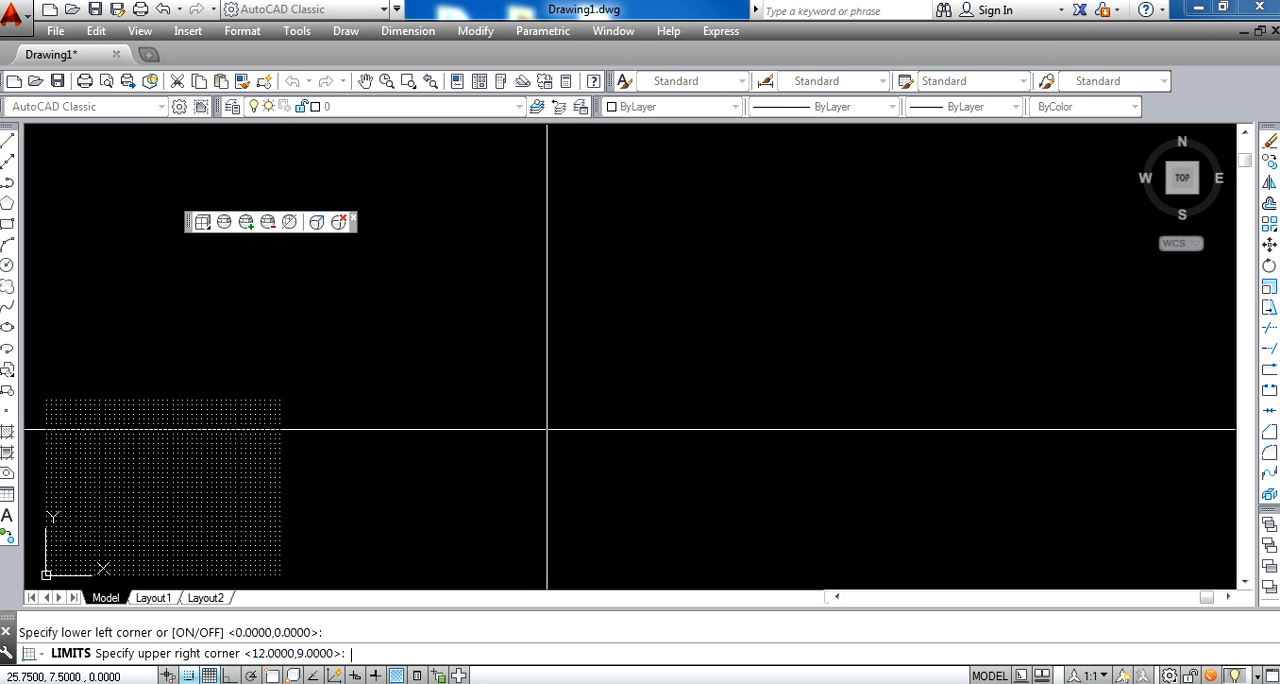
pyautogui.write('27,10')
pyautogui.press('Return')
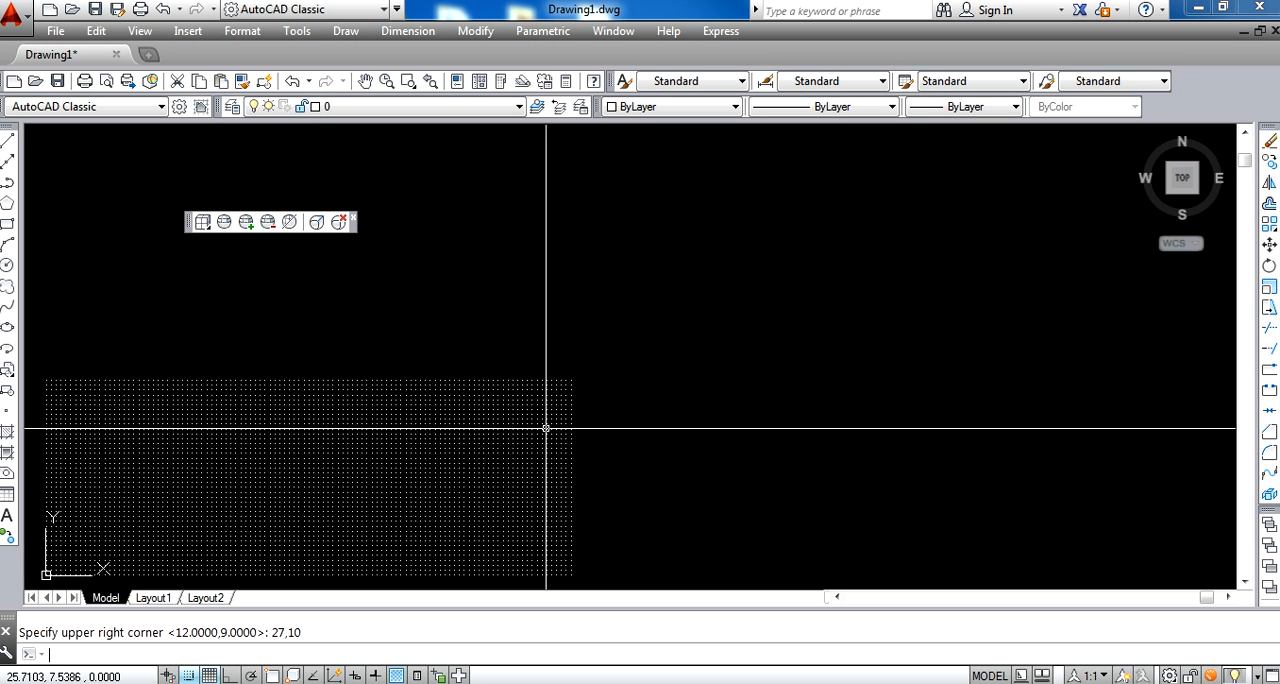
# Zoom with the All option so the full drawing limits fill the drawing area
pyautogui.write('ZOOm')
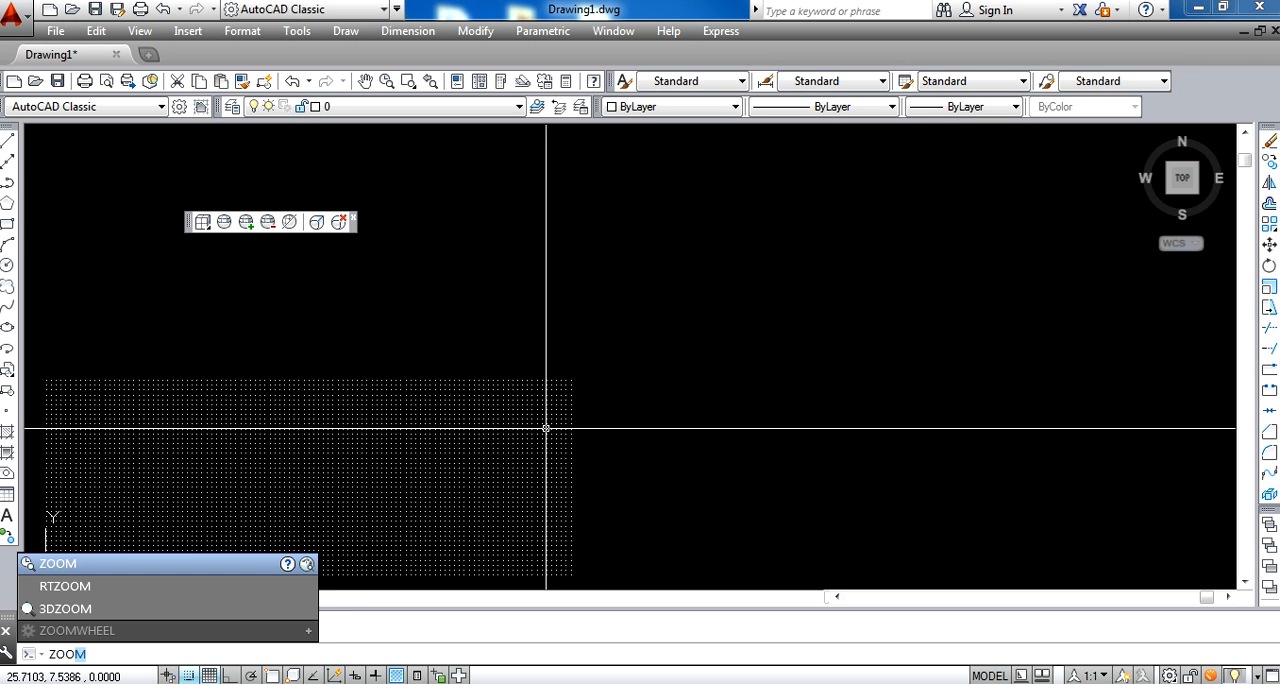
pyautogui.press('Return')
pyautogui.write('a')
pyautogui.press('Return')
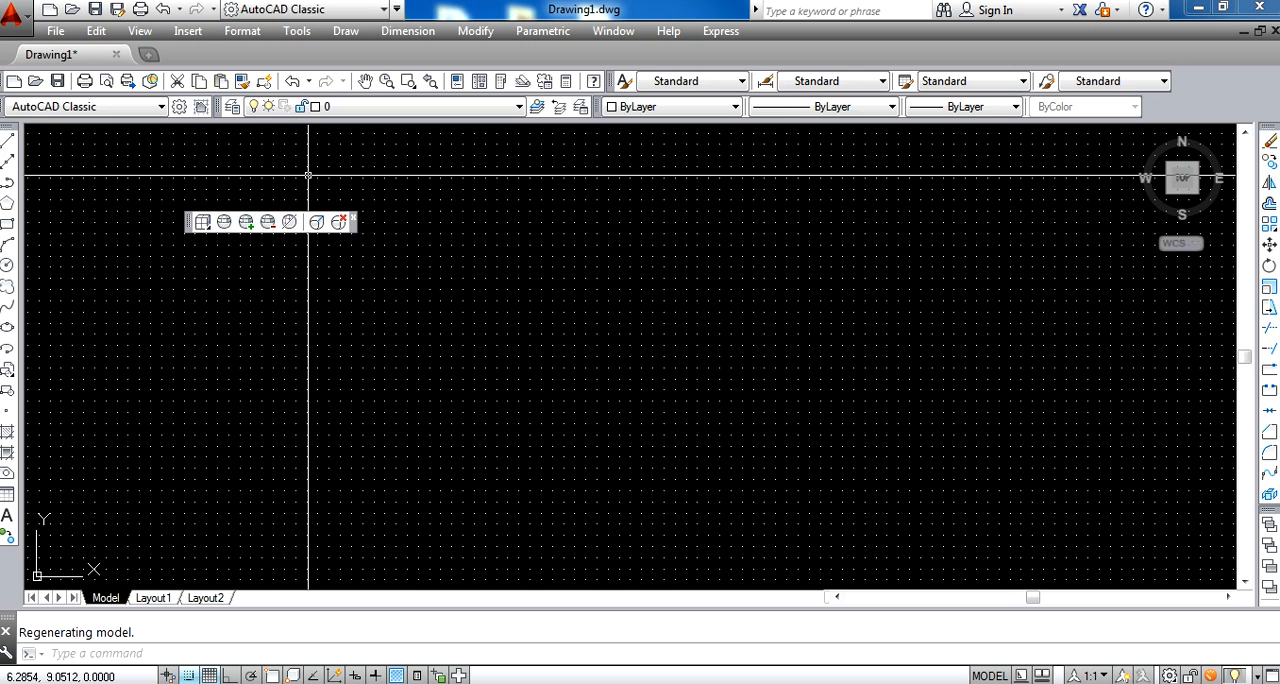
# Save the drawing in My Documents under the file name std
pyautogui.click(14, 12)
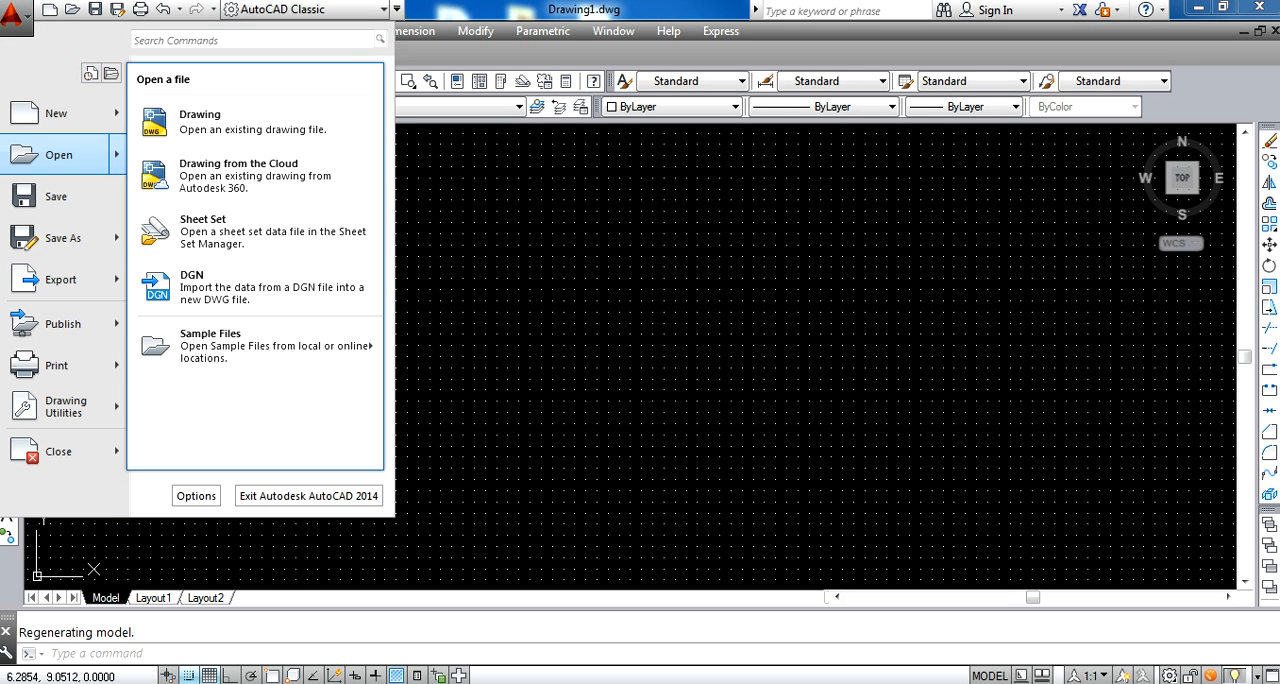
pyautogui.click(65, 237)
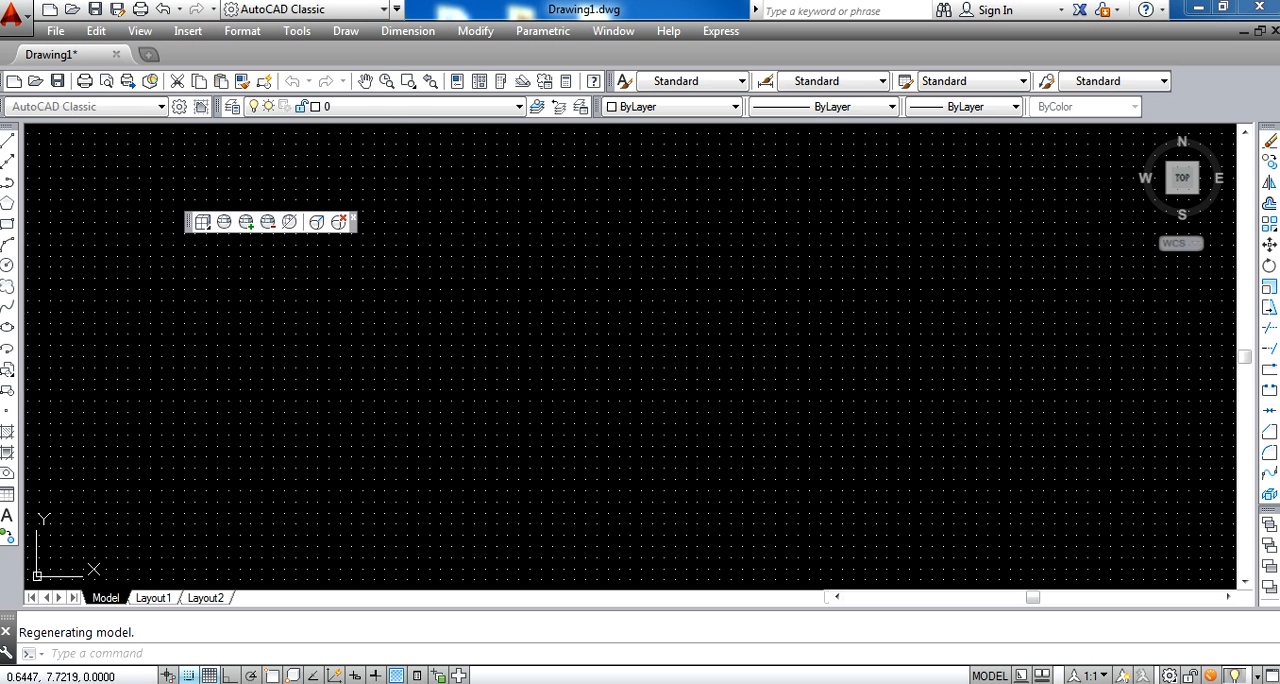
pyautogui.write('atd')
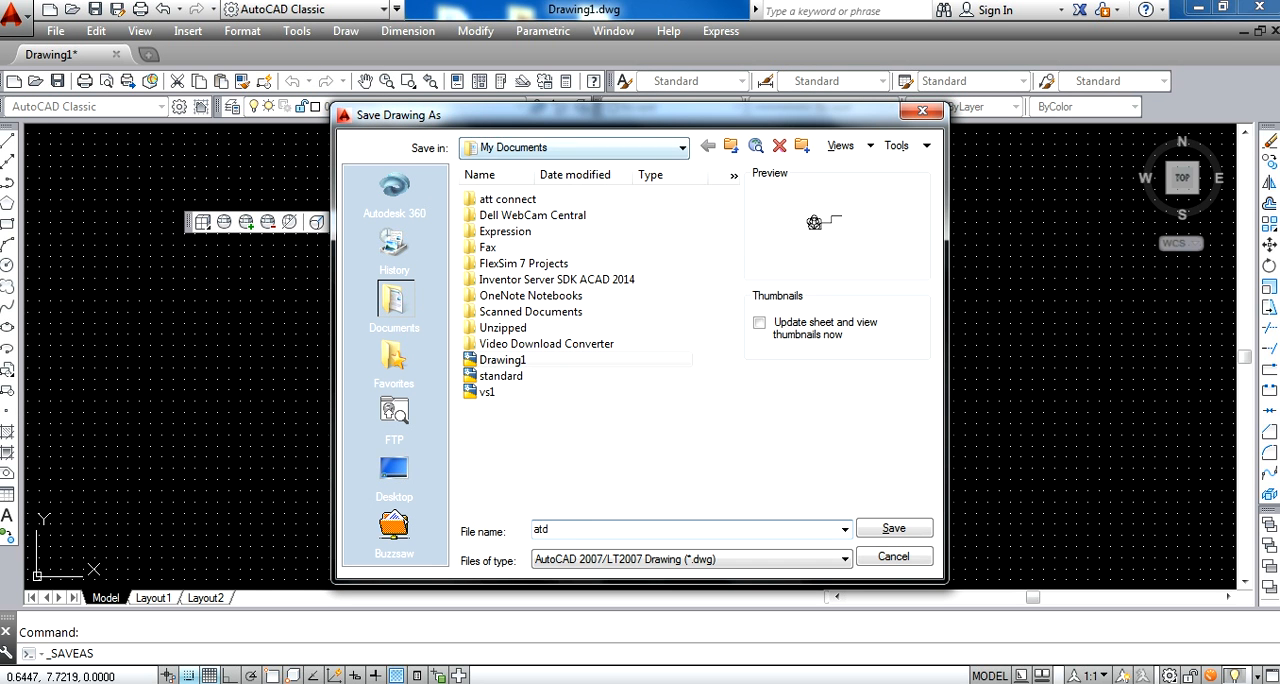
pyautogui.click(641, 149)
pyautogui.click(641, 149)
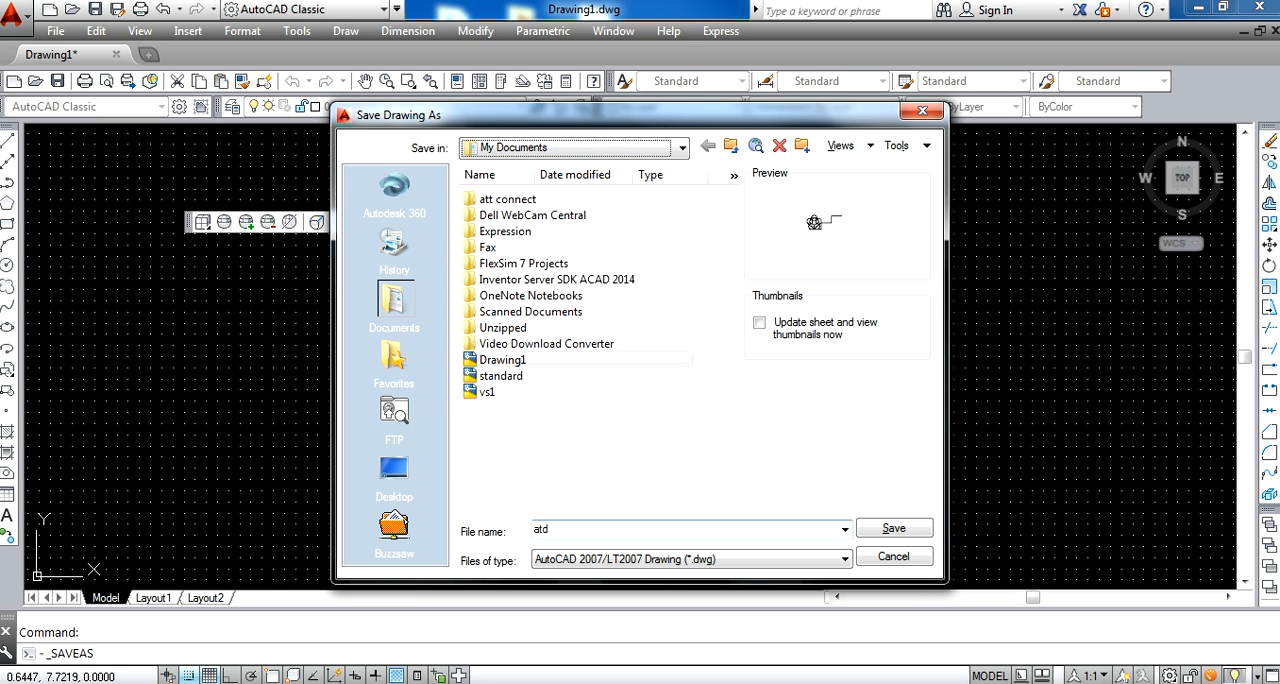
pyautogui.doubleClick(541, 529)
pyautogui.press('BackSpace')
pyautogui.write('std')
pyautogui.click(900, 531)
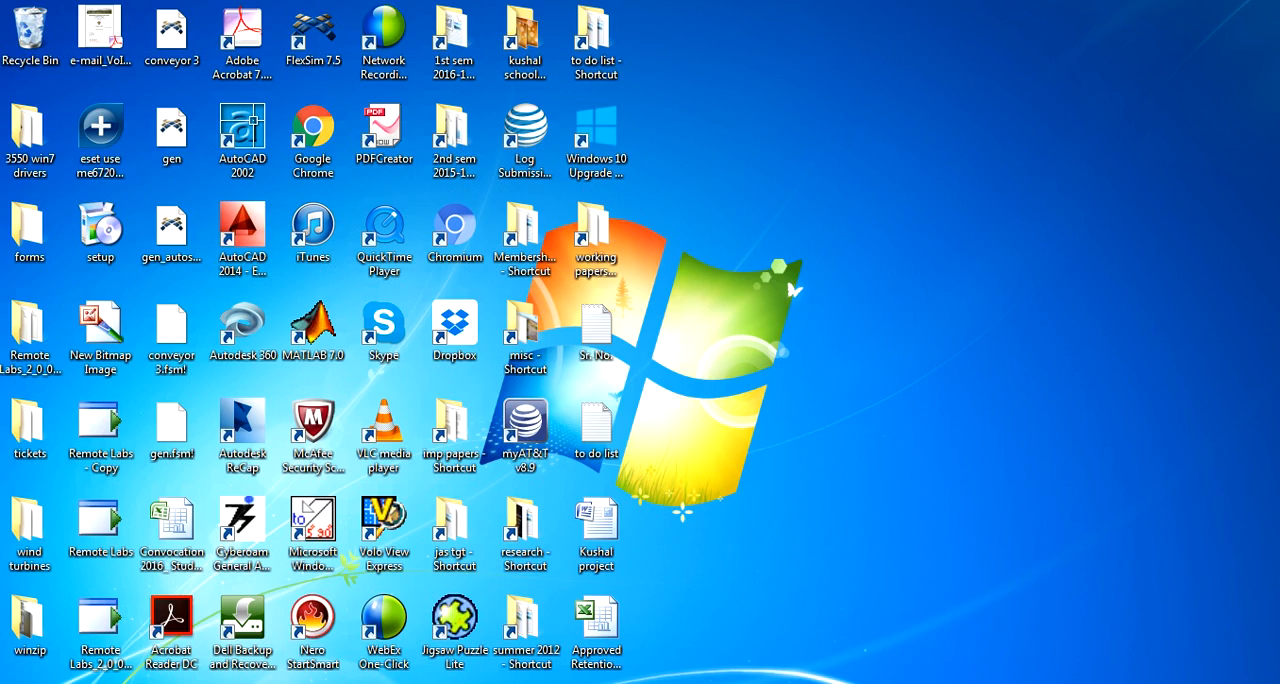
# Switch to Windows Explorer, open the std drawing from the Documents library in AutoCAD, and close the folder and Welcome windows
pyautogui.doubleClick(30, 140)
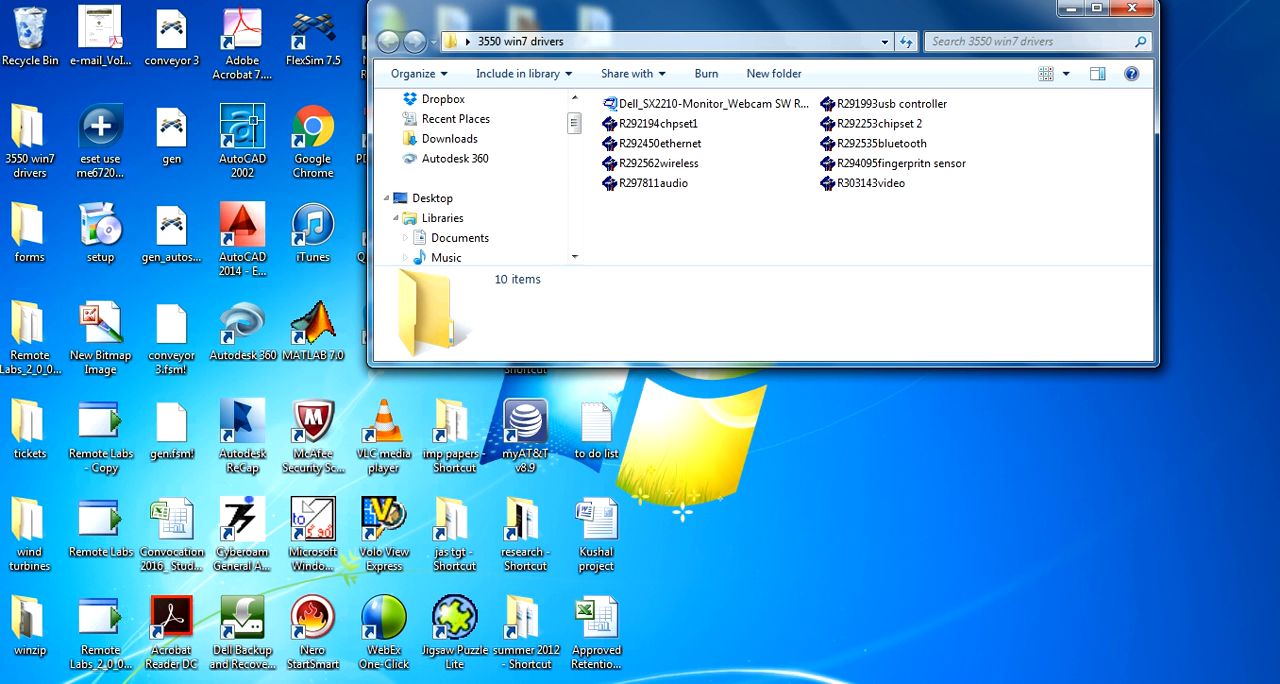
pyautogui.click(460, 238)
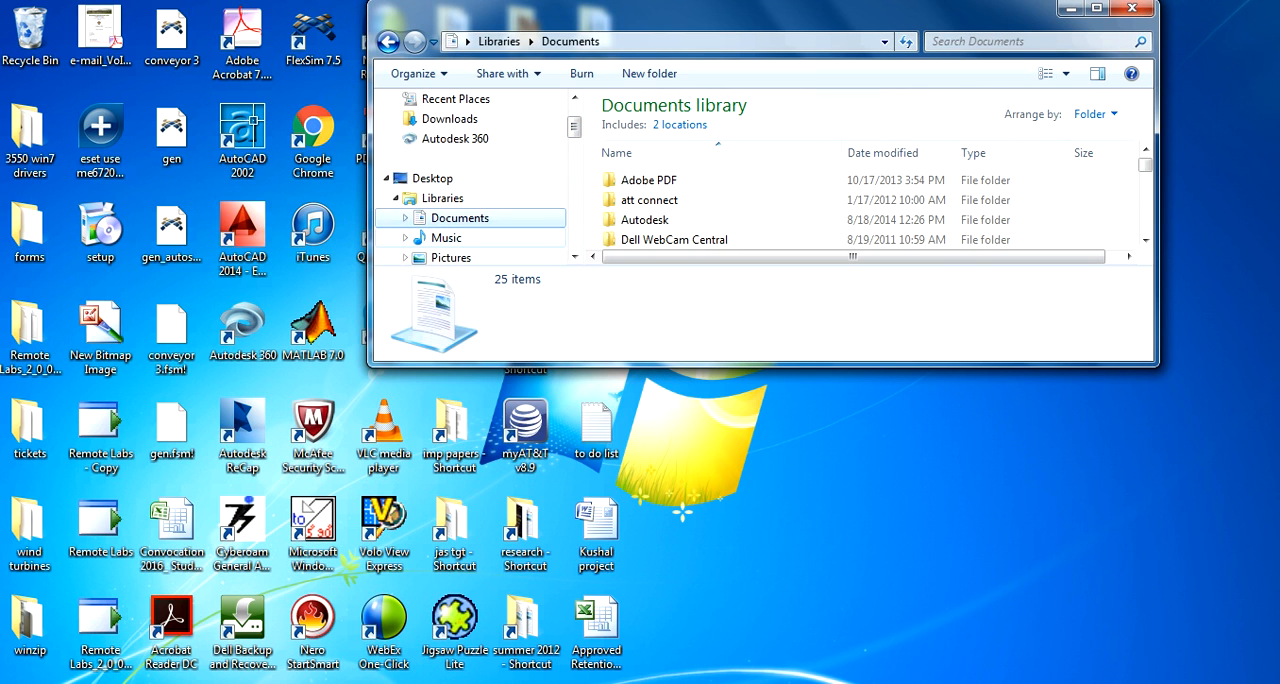
pyautogui.scroll(-3, 860, 205)
pyautogui.scroll(-4, 878, 207)
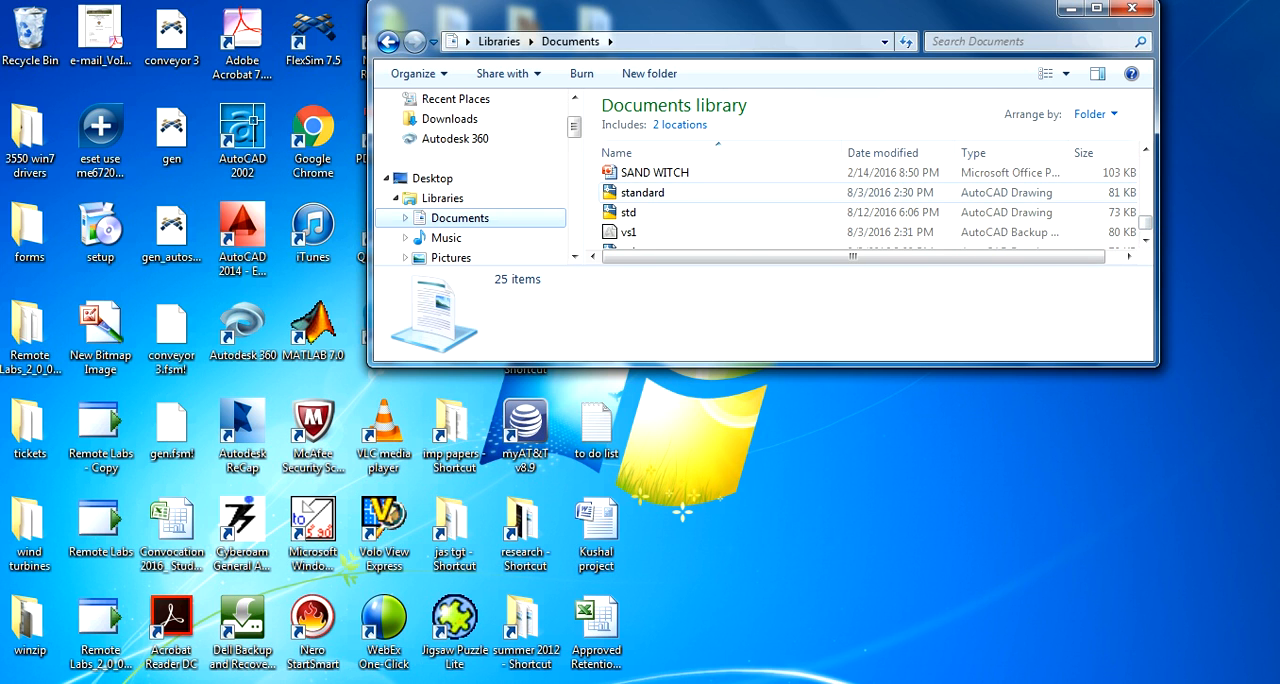
pyautogui.click(629, 212)
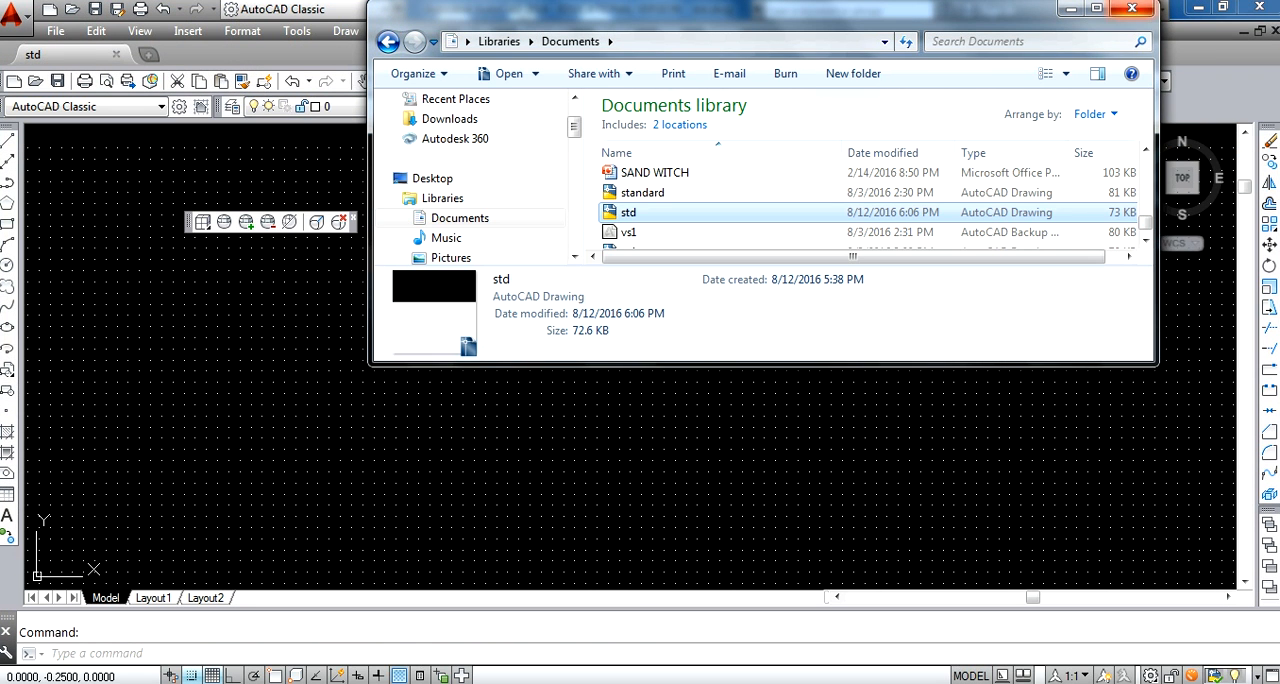
pyautogui.click(1132, 8)
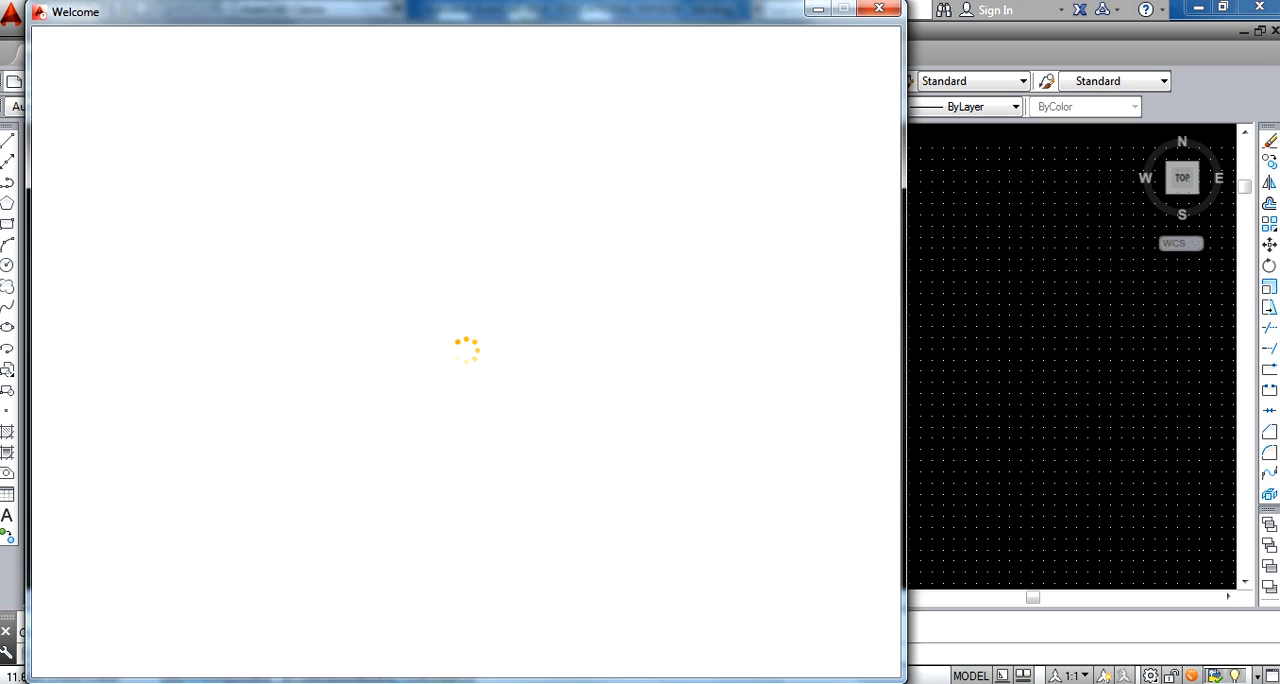
pyautogui.click(879, 8)
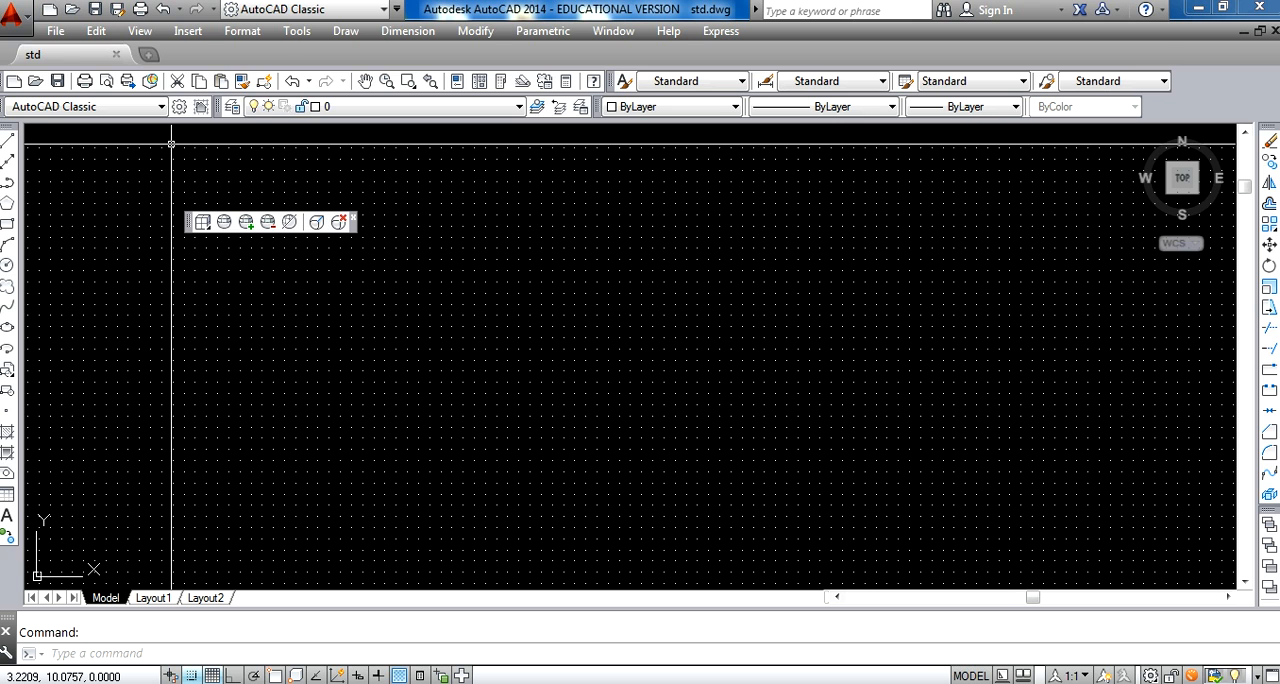
# Save the std drawing as a new file named A1 455 in My Documents
pyautogui.click(12, 12)
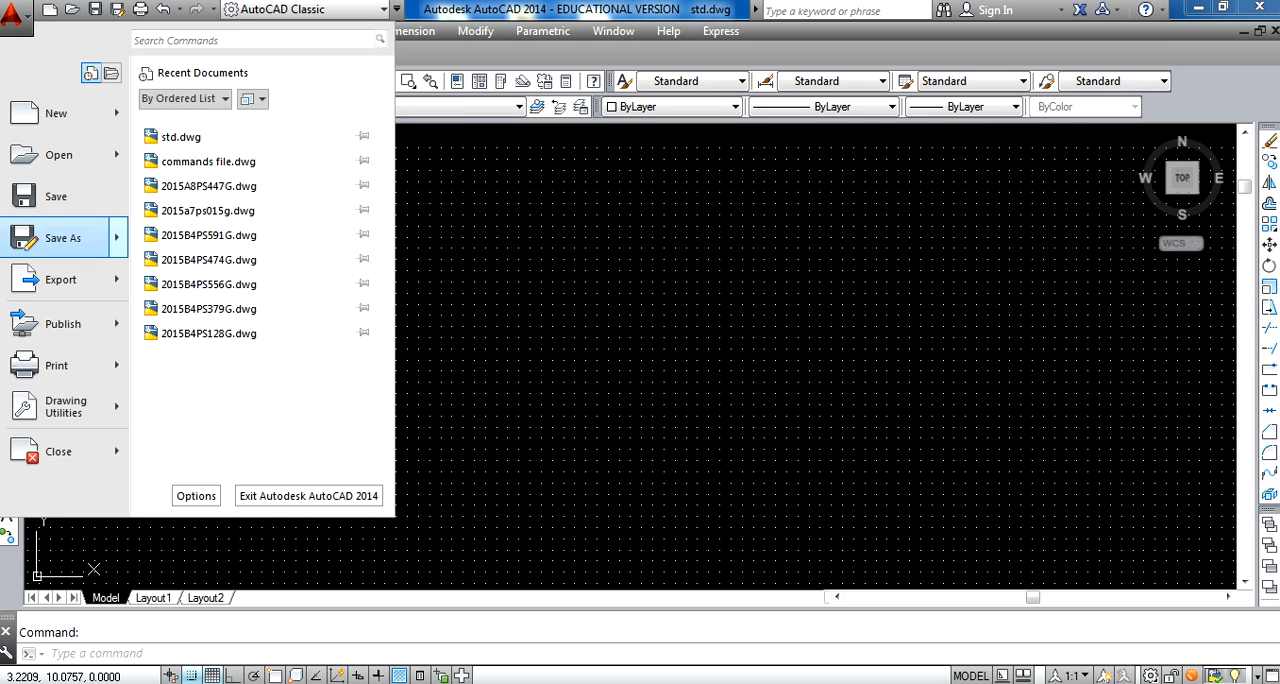
pyautogui.click(63, 237)
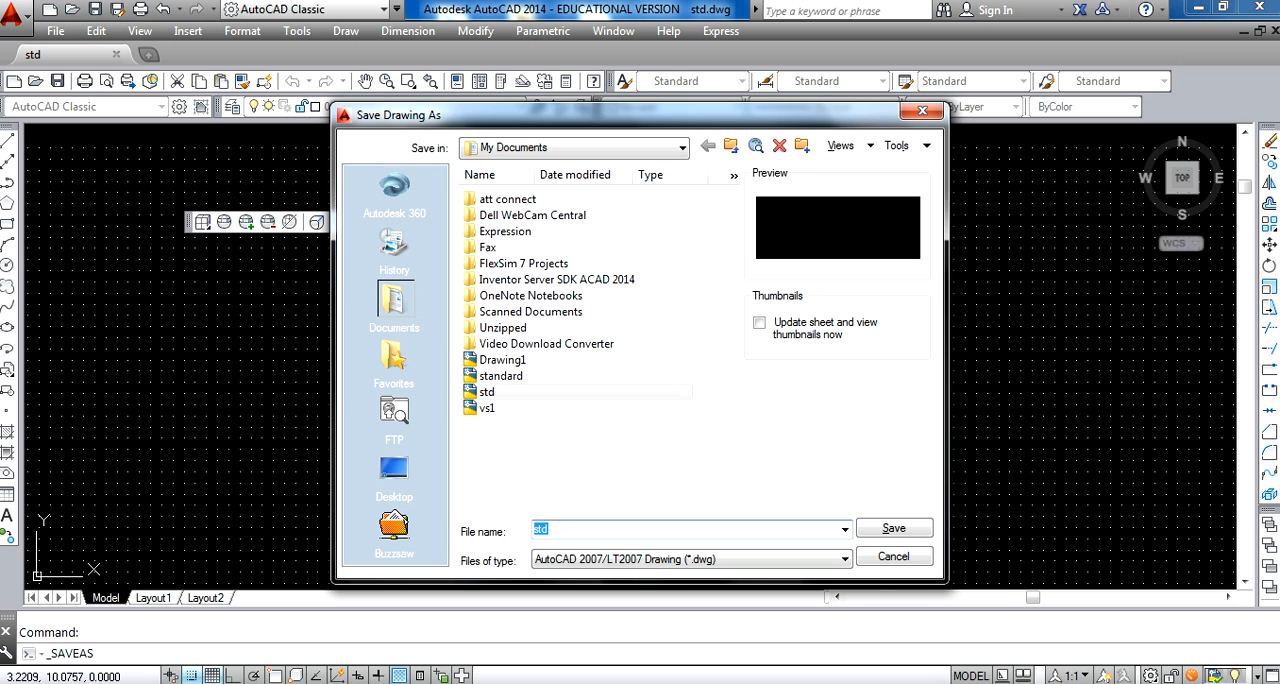
pyautogui.write('A1')
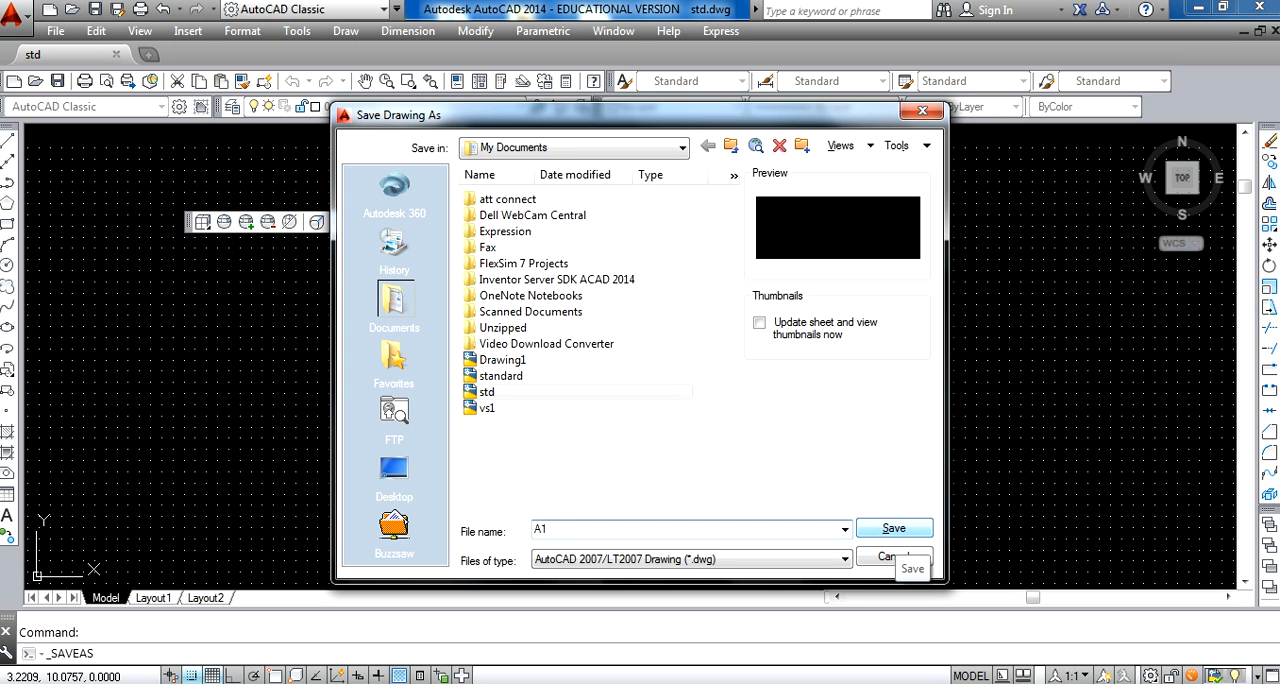
pyautogui.write(' 455')
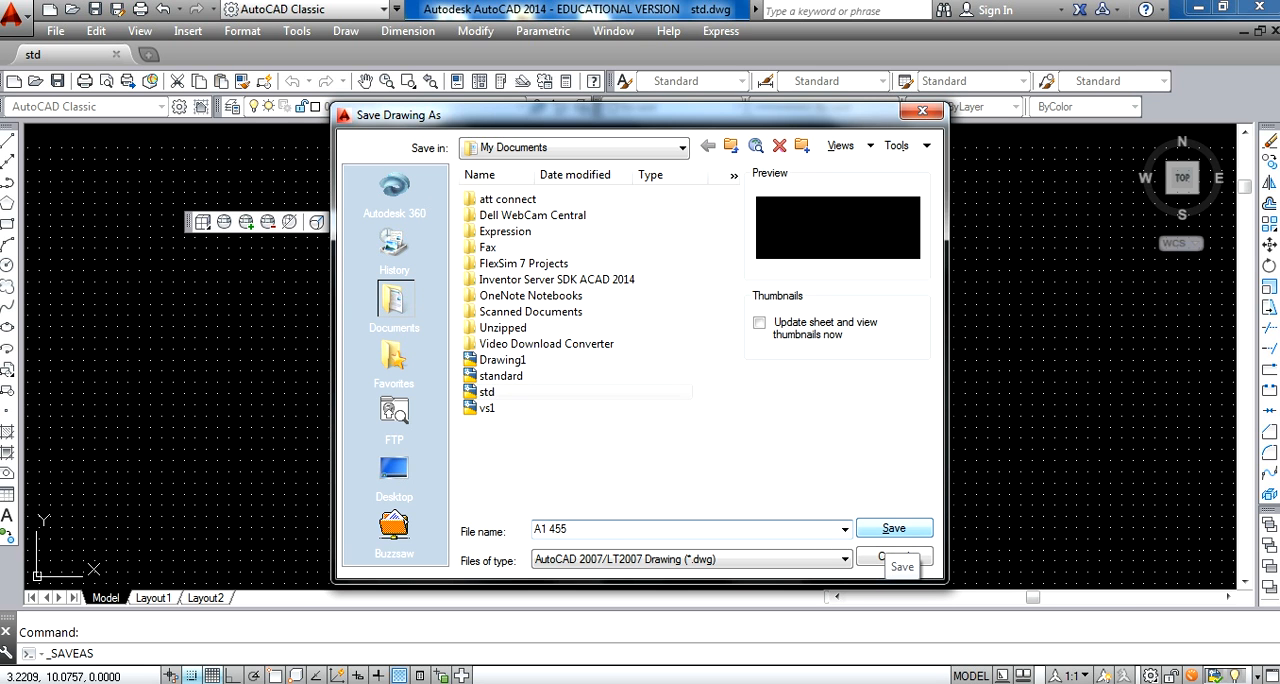
pyautogui.click(885, 528)
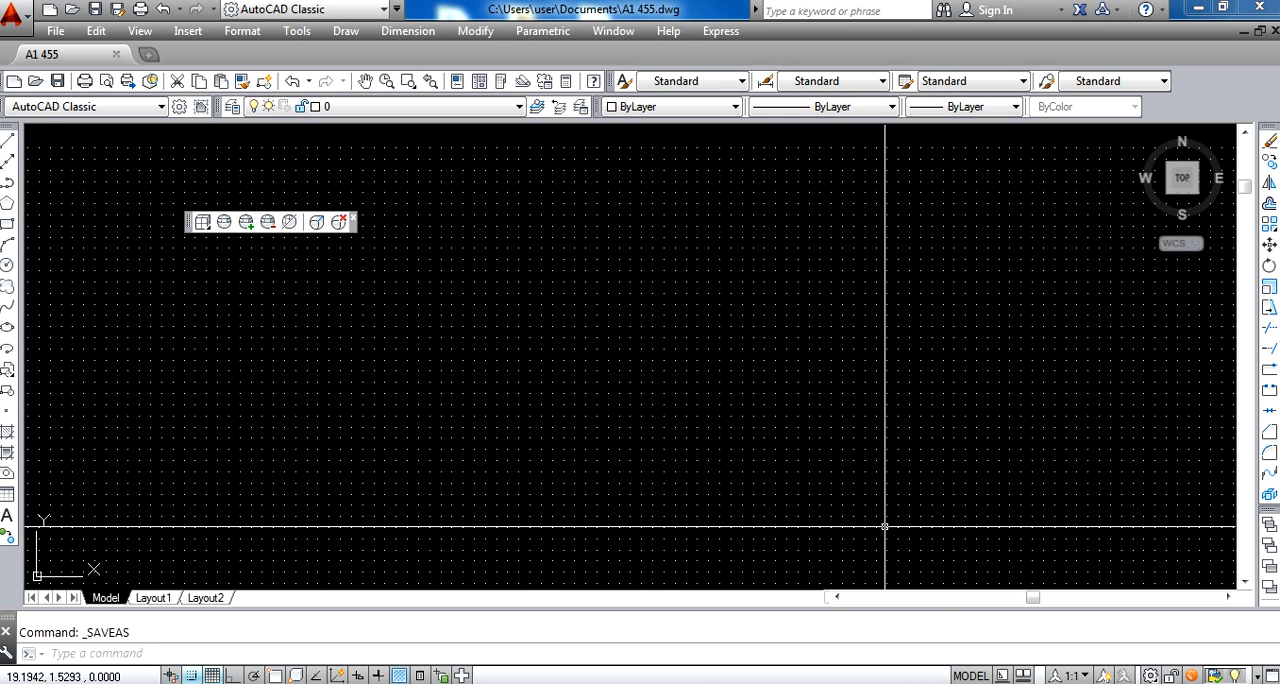